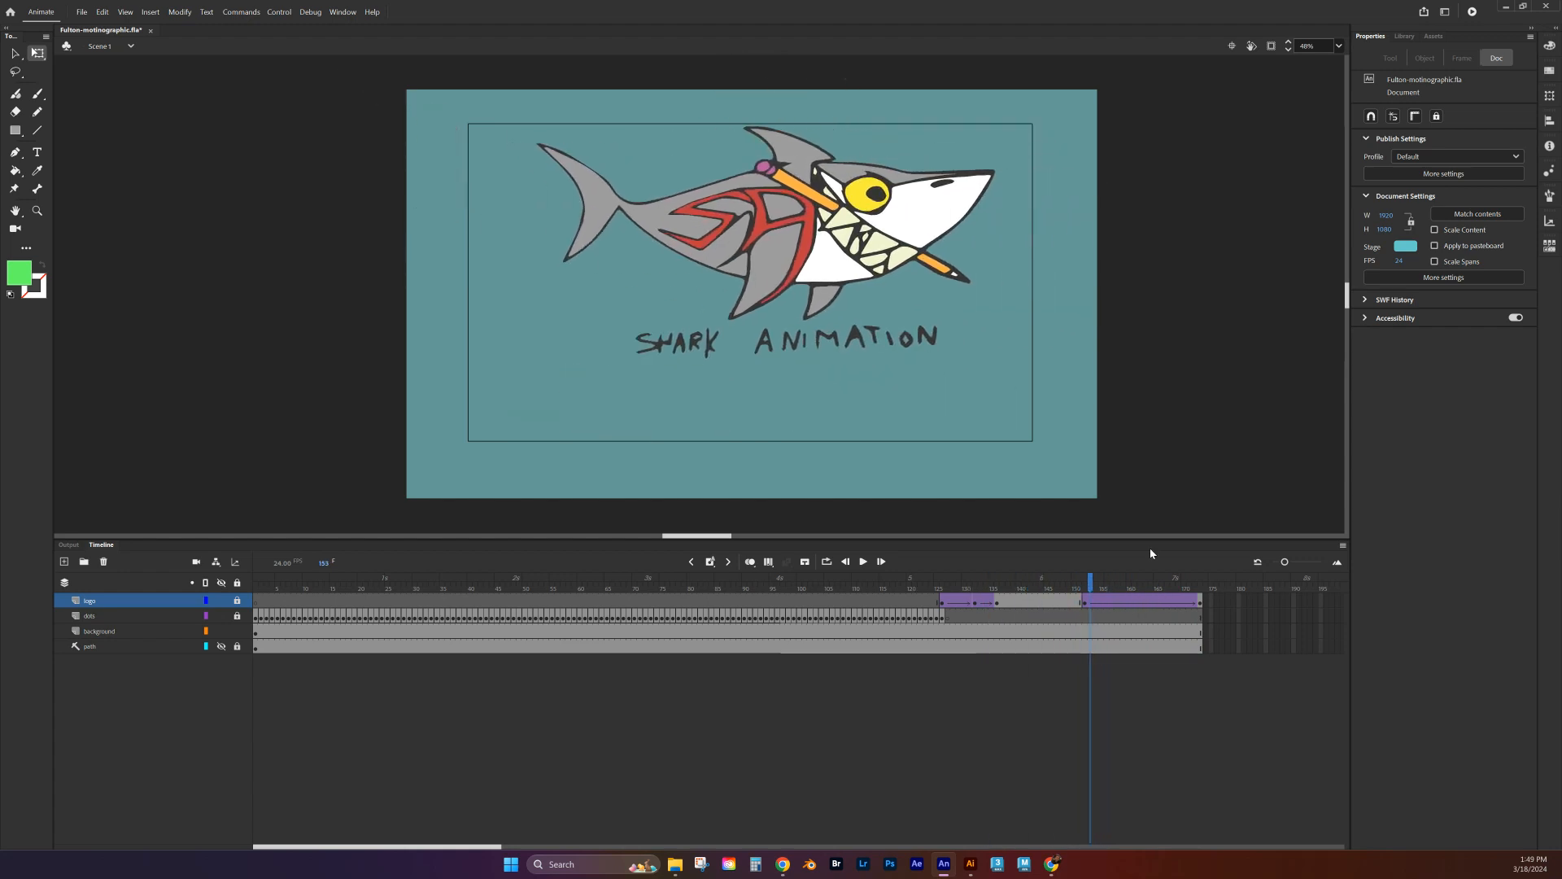
Step: Remove the classic tween from the end of the logo layer and clear that layer's last keyframe
{"action": "right_click", "coordinate": [1124, 603]}
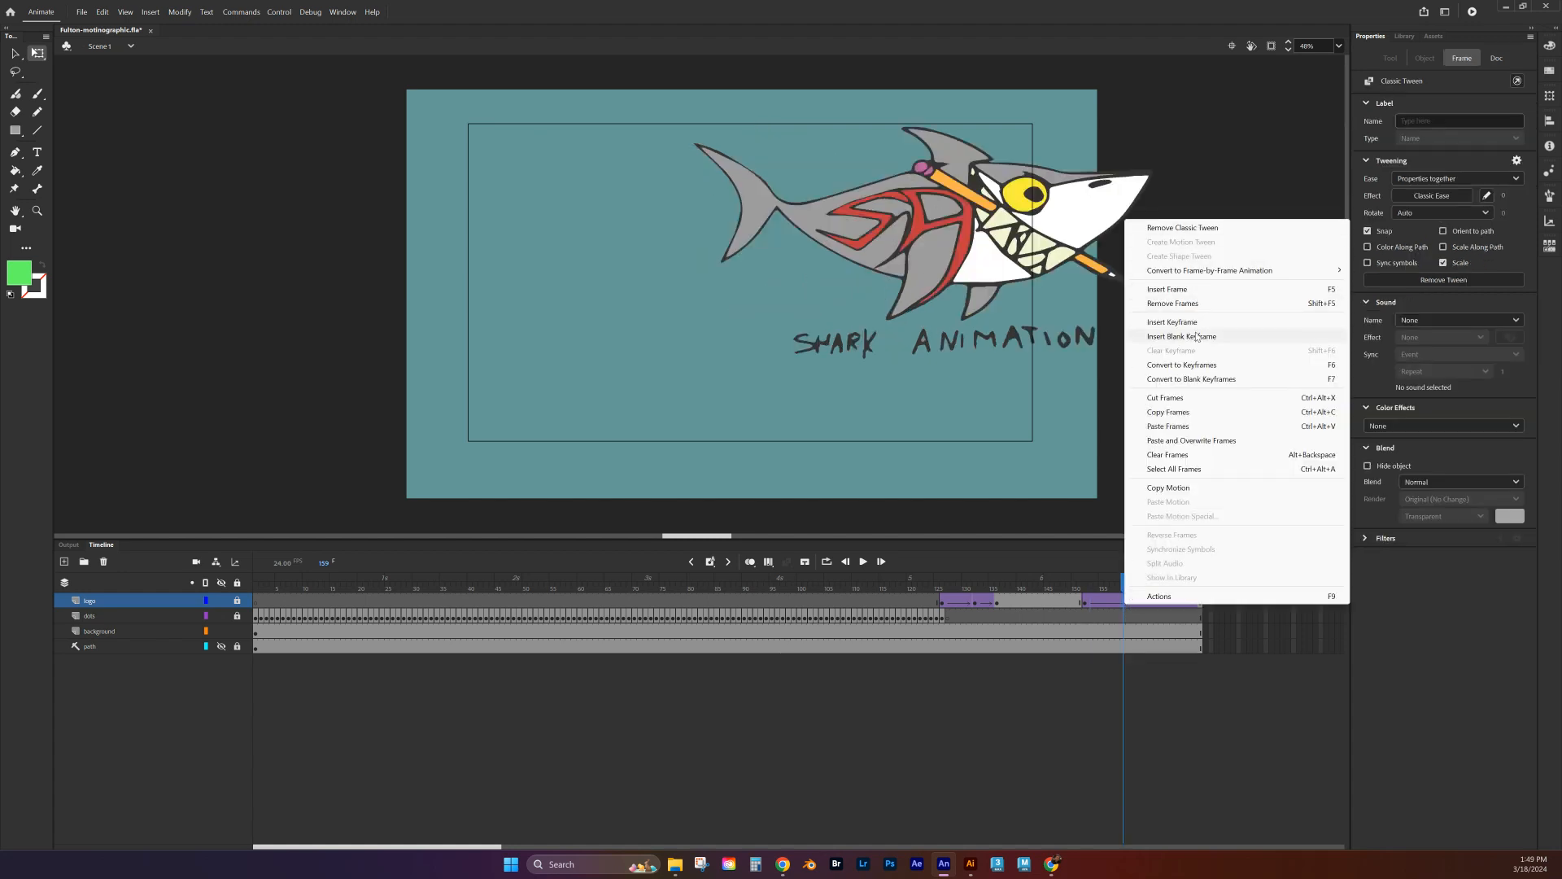
{"action": "left_click", "coordinate": [1199, 229]}
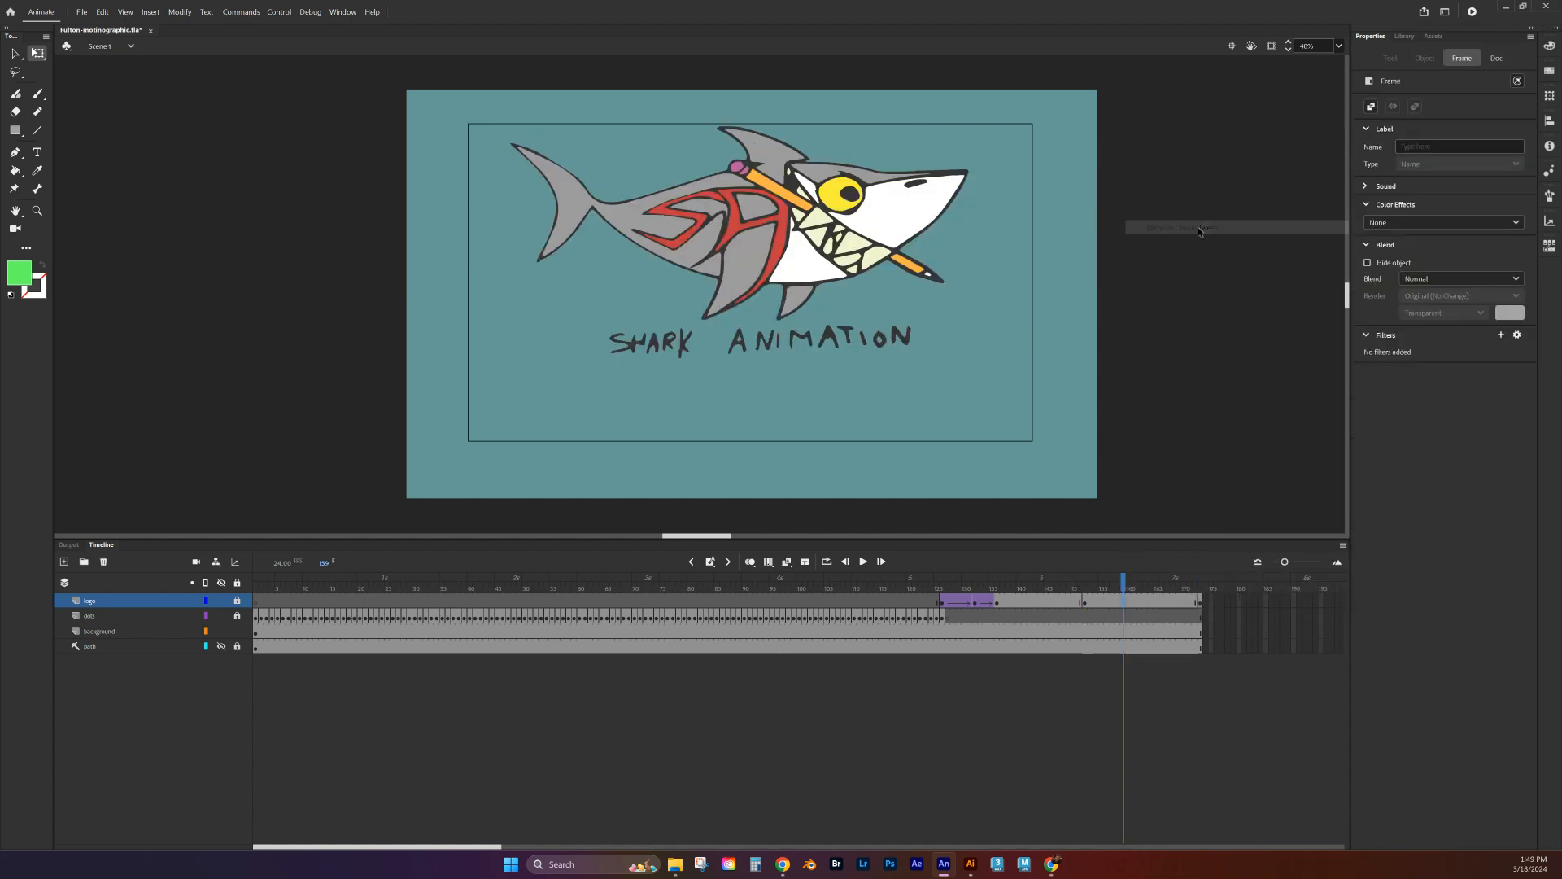
{"action": "left_click", "coordinate": [1201, 602]}
{"action": "right_click", "coordinate": [1201, 603]}
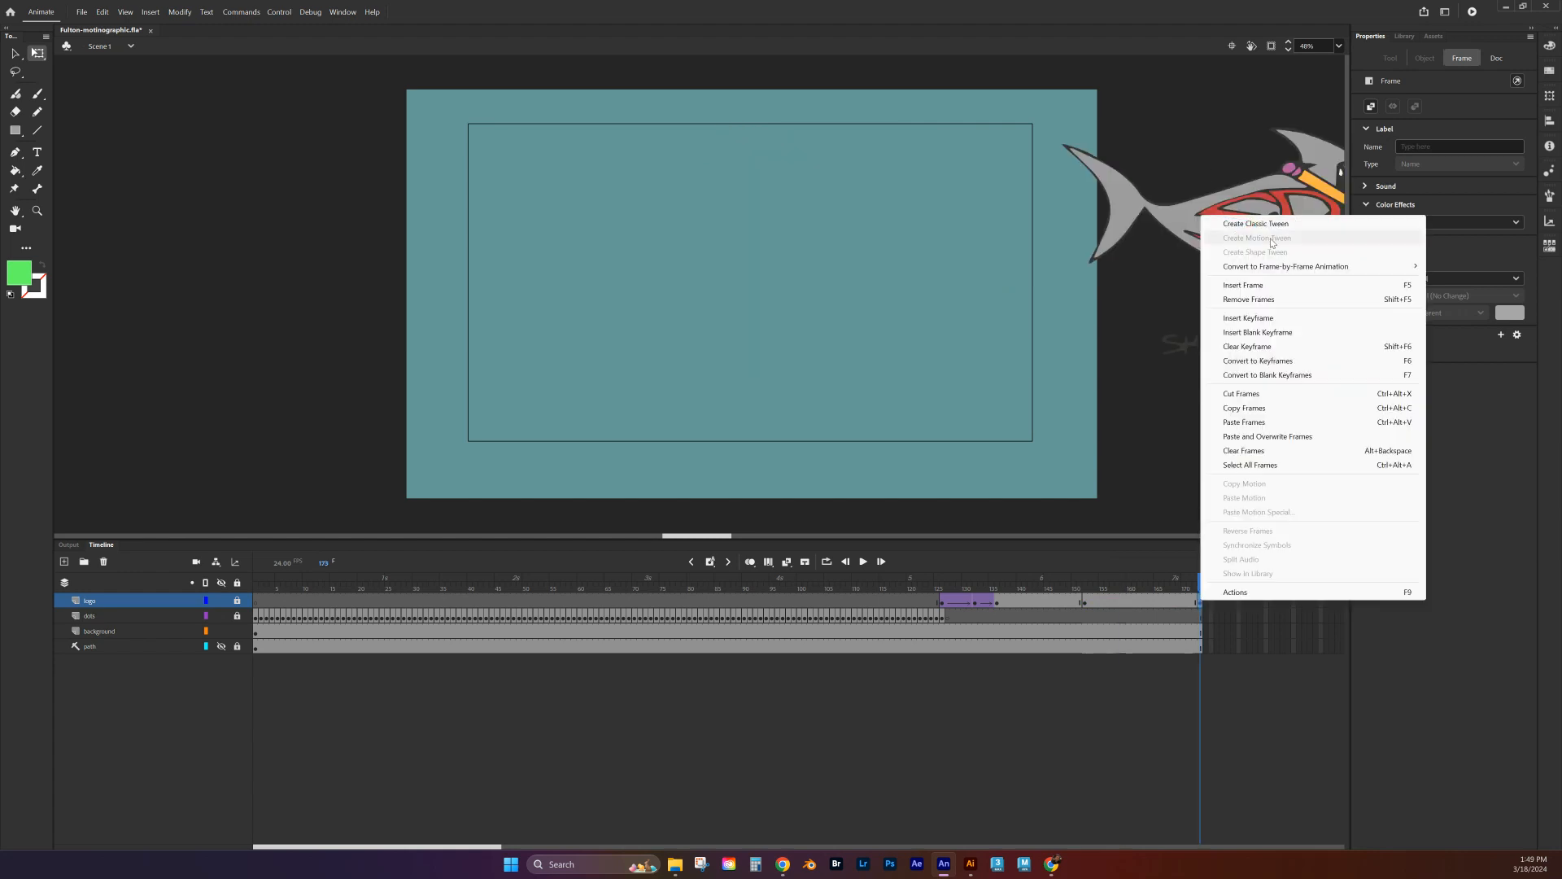
{"action": "left_click", "coordinate": [1258, 348]}
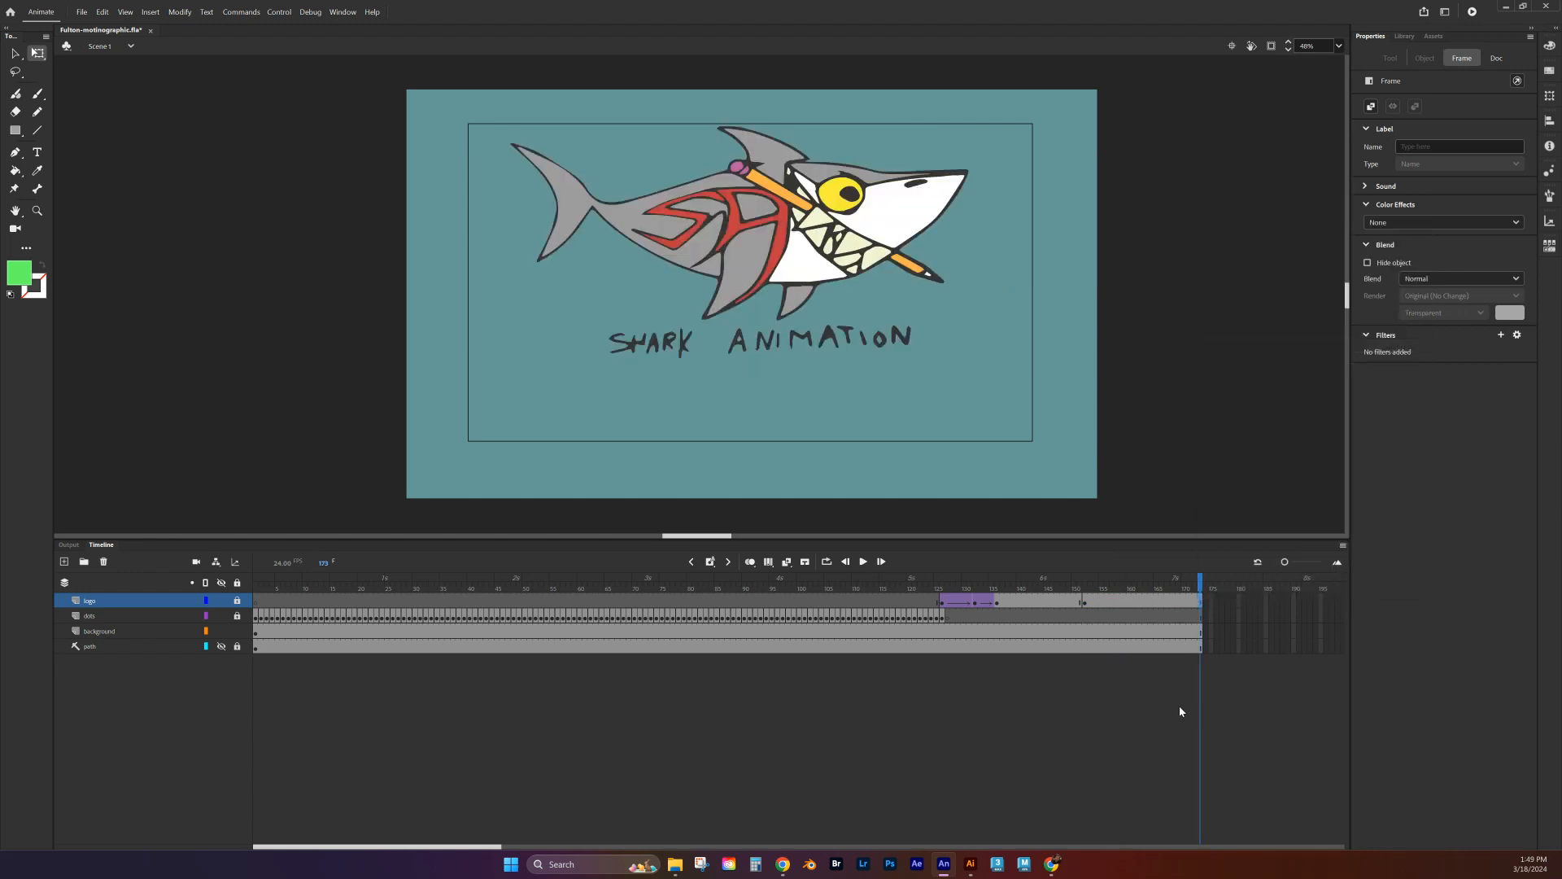
Step: Unlock the logo layer and create a motion tween from its keyframe at frame 152, keeping Rotate at None
{"action": "left_click_drag", "start_coordinate": [1202, 584], "coordinate": [1087, 606]}
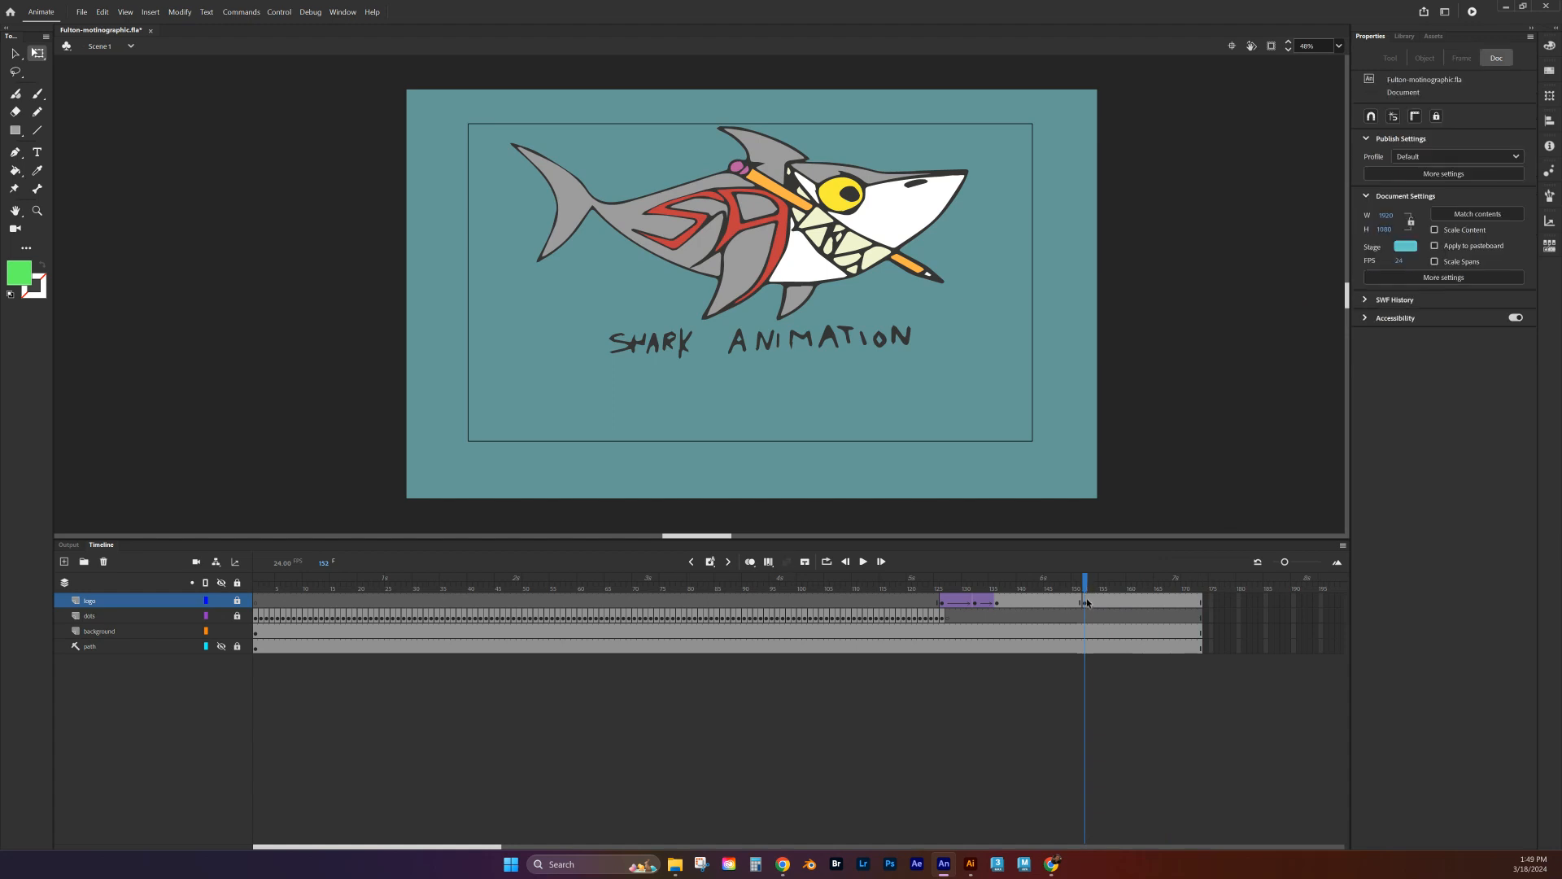
{"action": "left_click", "coordinate": [237, 600]}
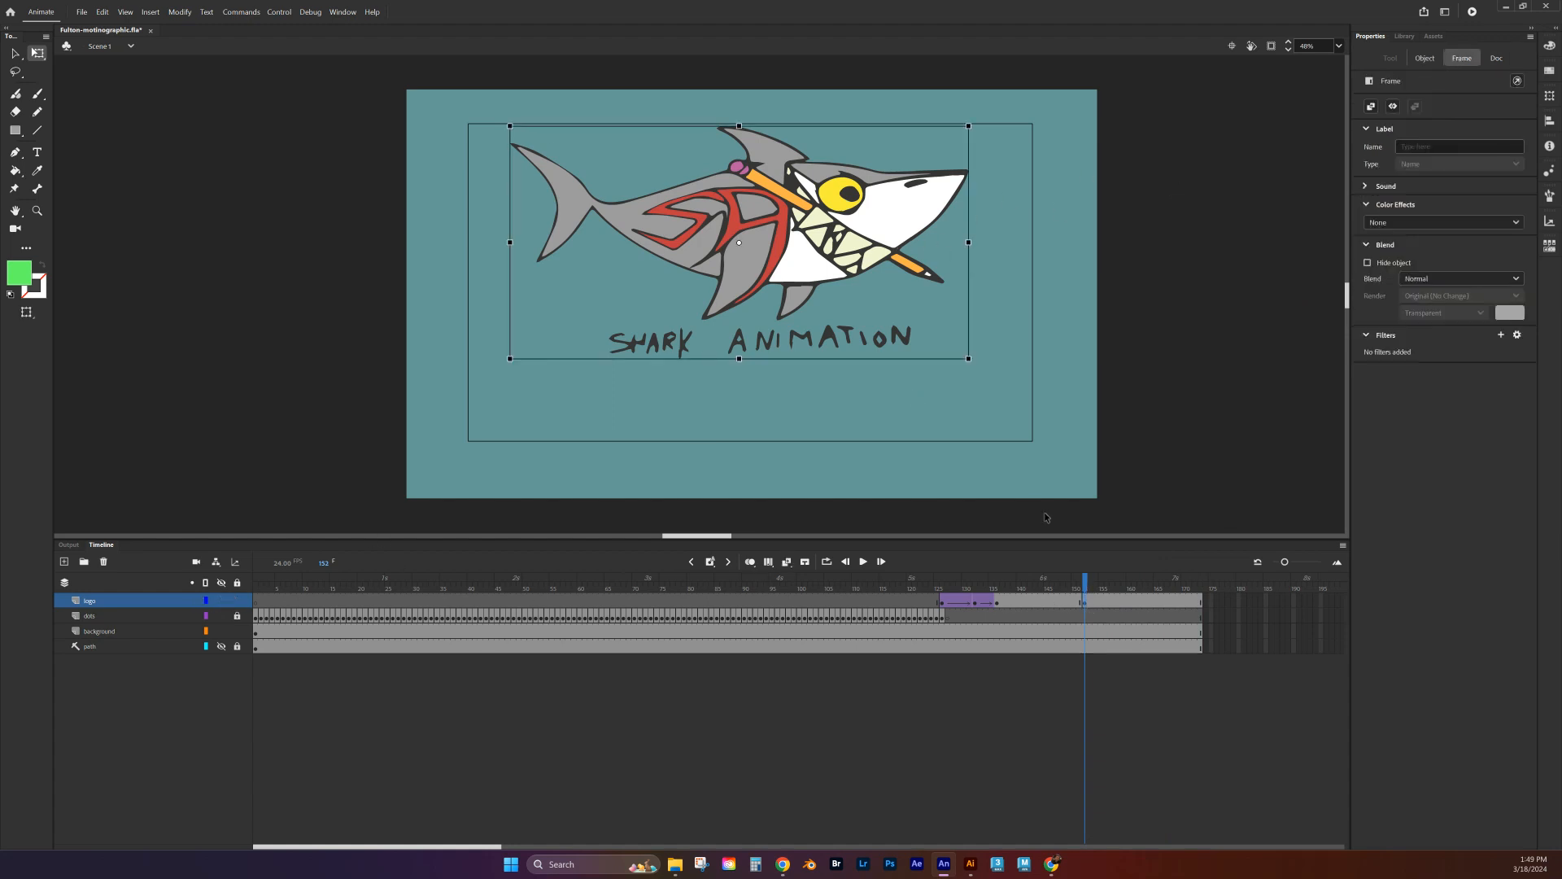
{"action": "right_click", "coordinate": [1083, 600]}
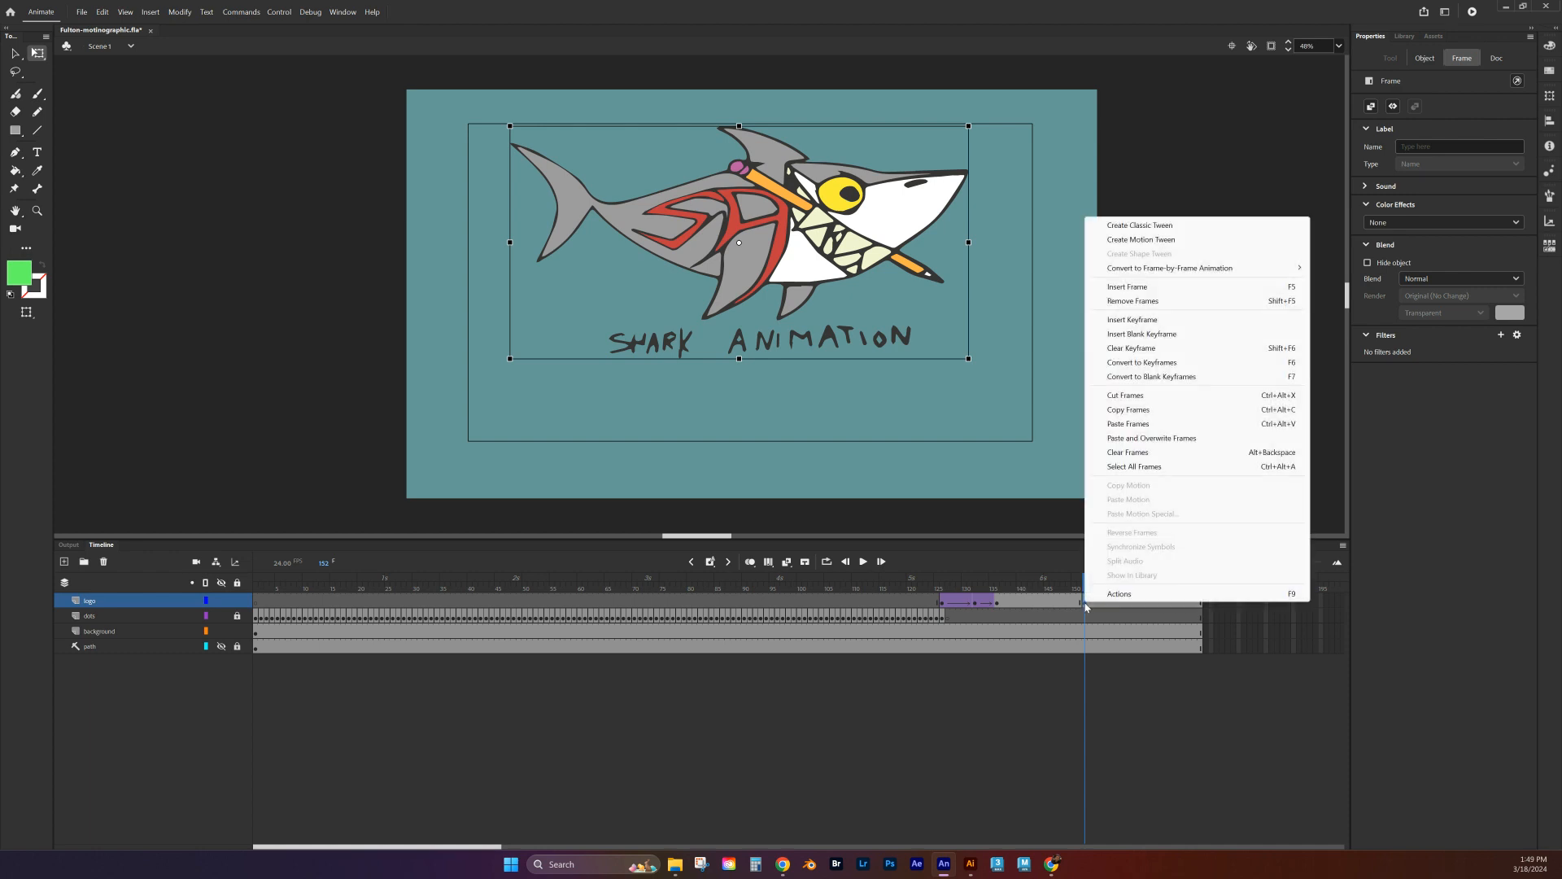
{"action": "left_click", "coordinate": [1150, 245]}
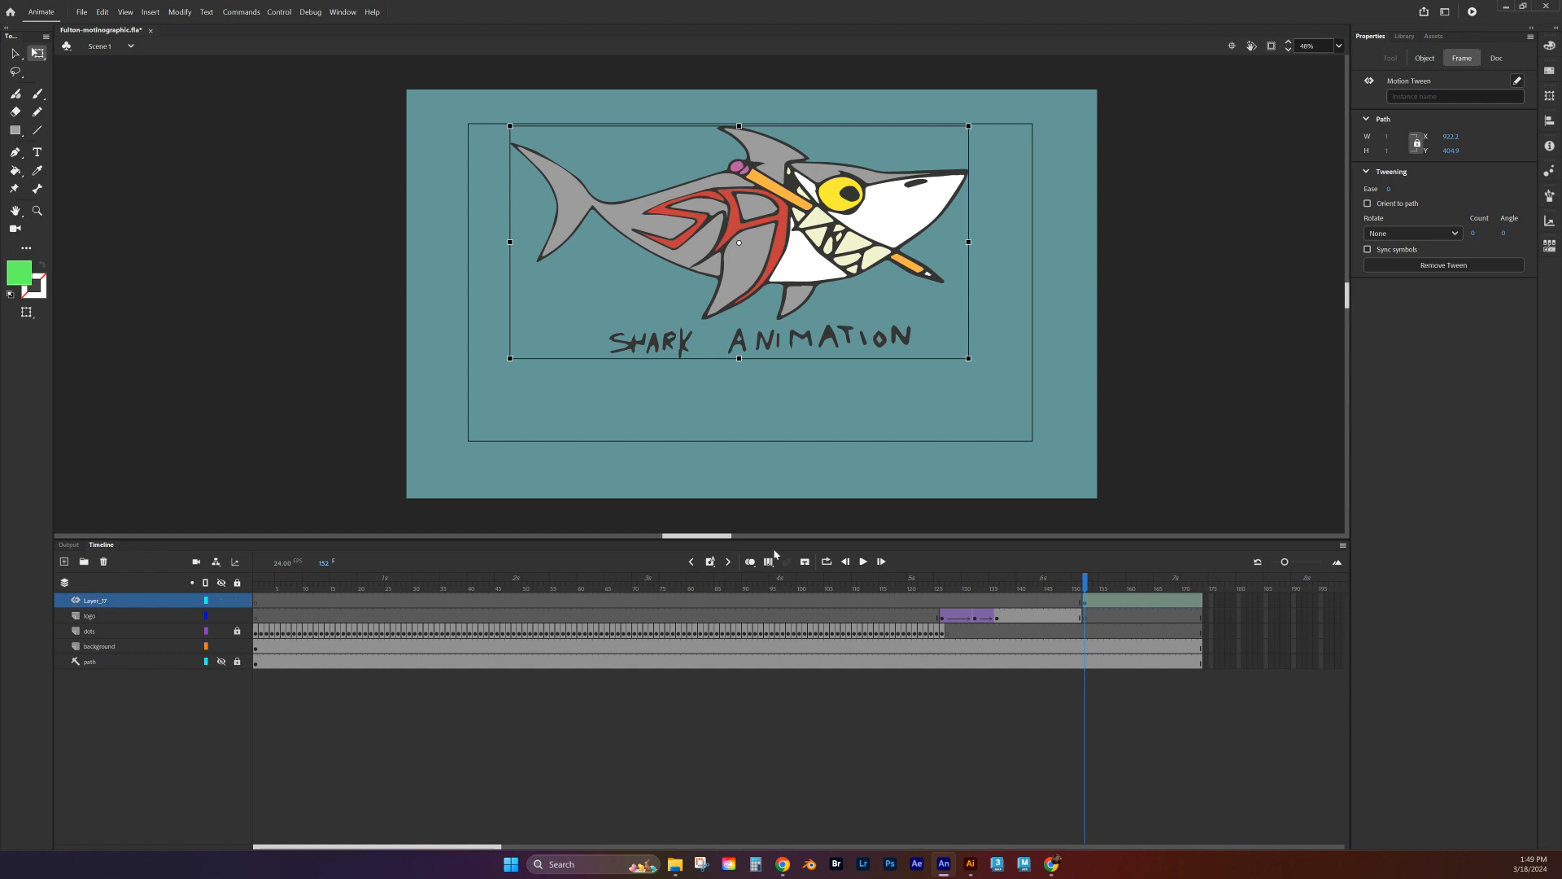
{"action": "left_click", "coordinate": [1456, 239]}
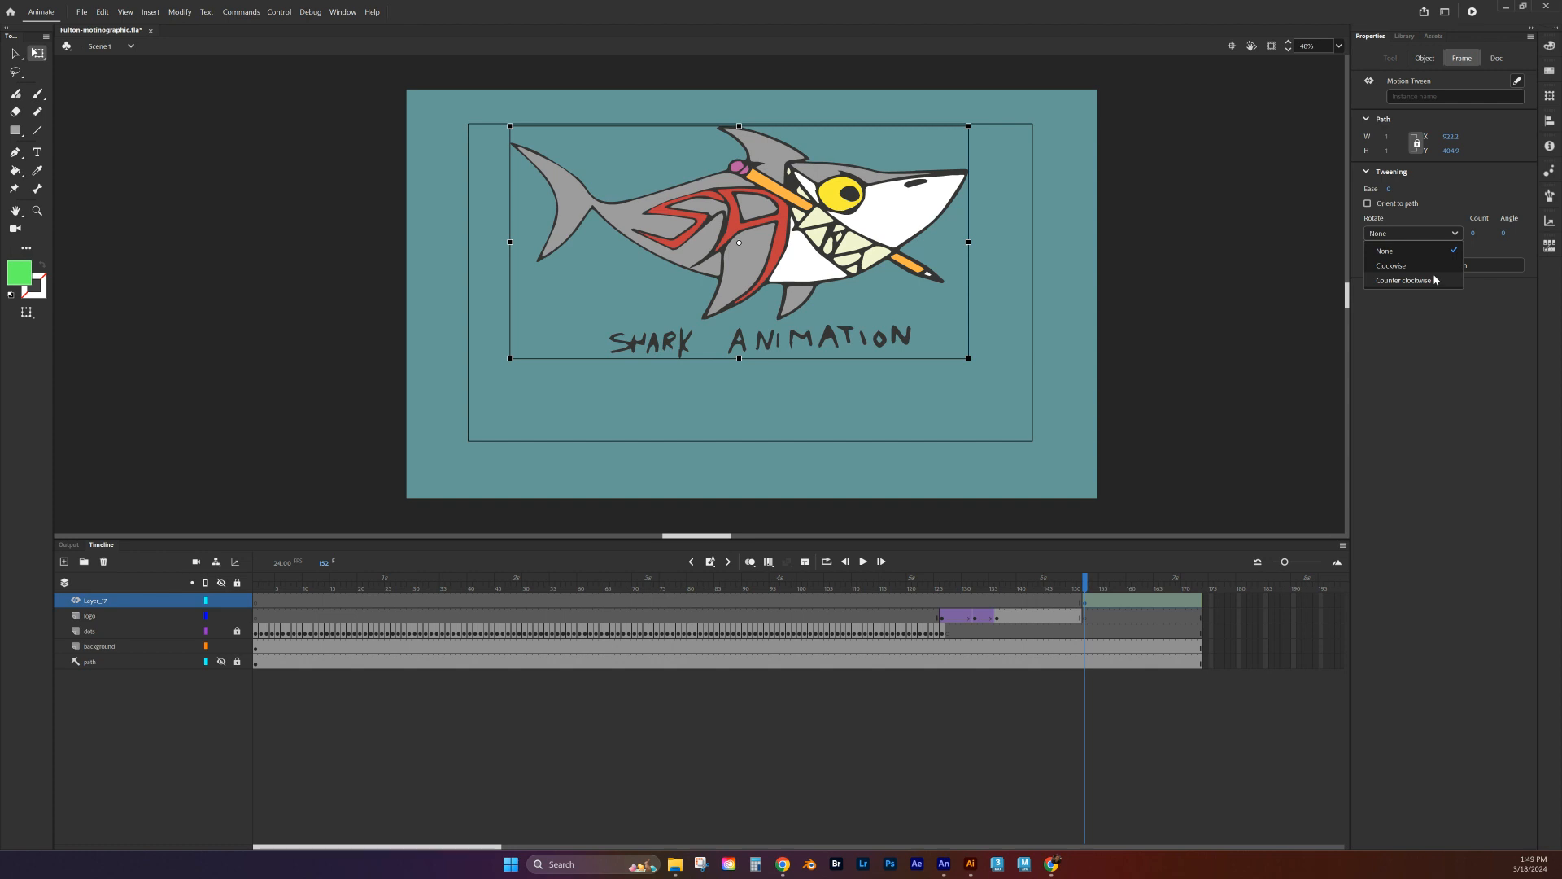
{"action": "left_click", "coordinate": [1434, 233]}
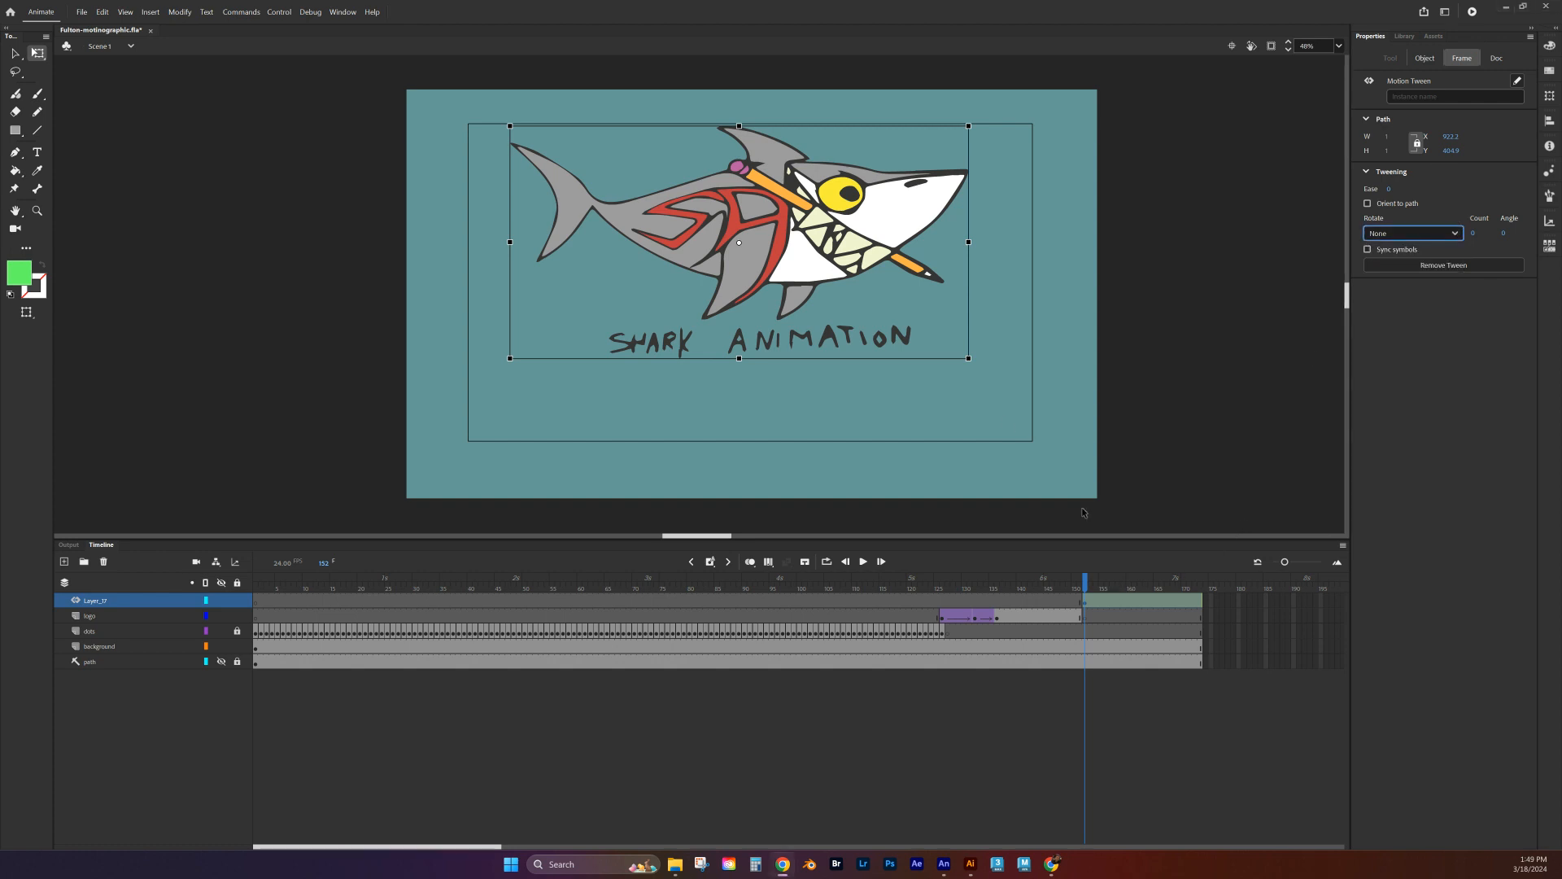
Step: At frame 157, move the shark logo right and slightly down to about X 1277, Y 468
{"action": "left_click_drag", "start_coordinate": [1087, 584], "coordinate": [1104, 592]}
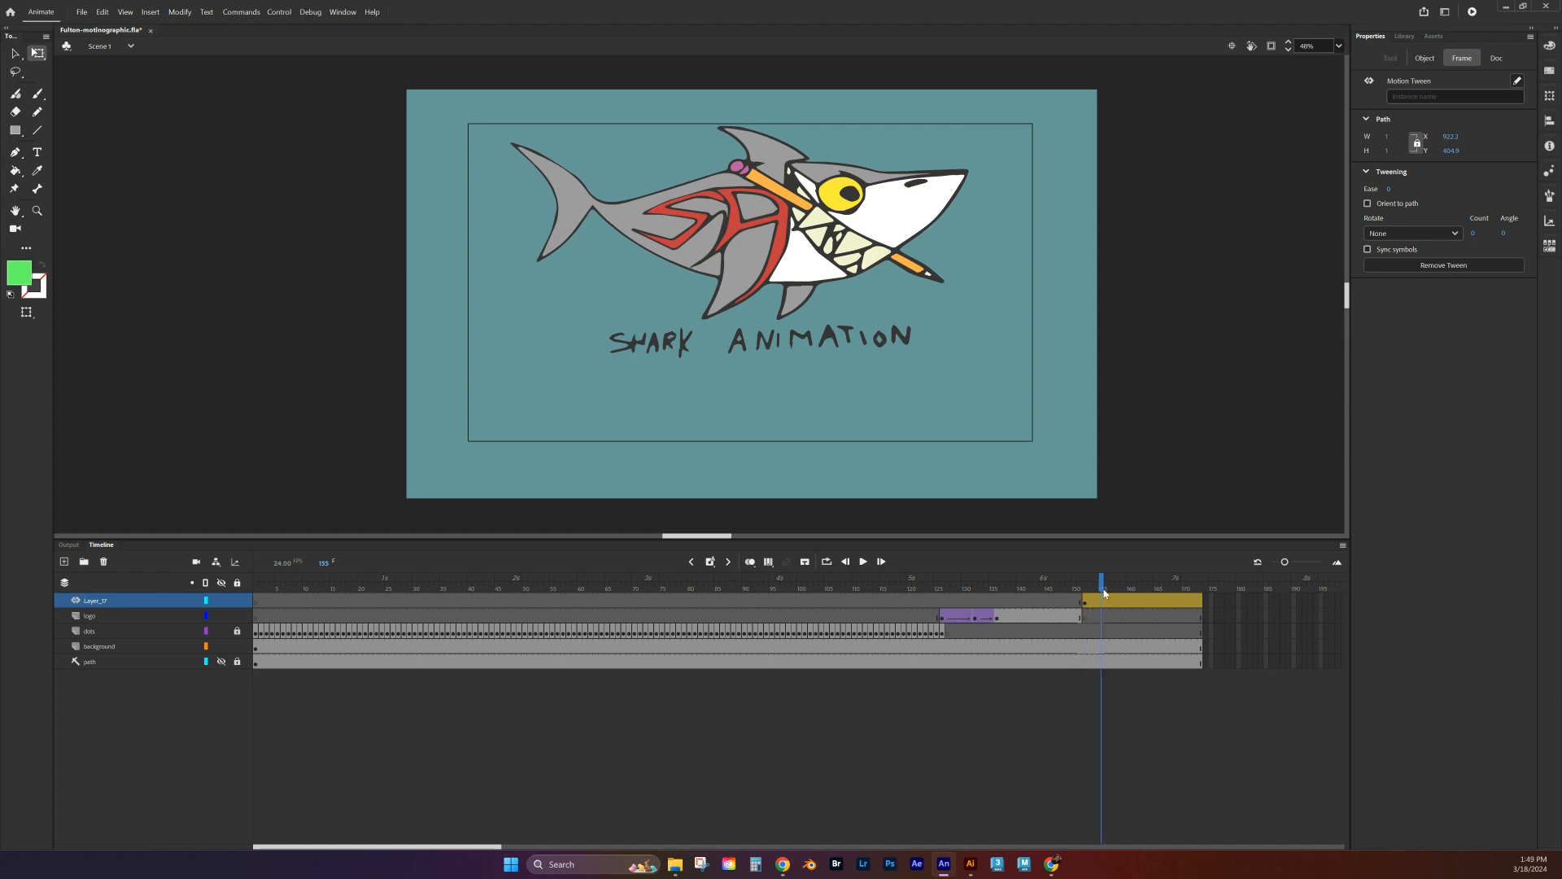
{"action": "left_click", "coordinate": [1107, 603]}
{"action": "left_click", "coordinate": [1103, 584]}
{"action": "left_click_drag", "start_coordinate": [1104, 584], "coordinate": [1084, 584]}
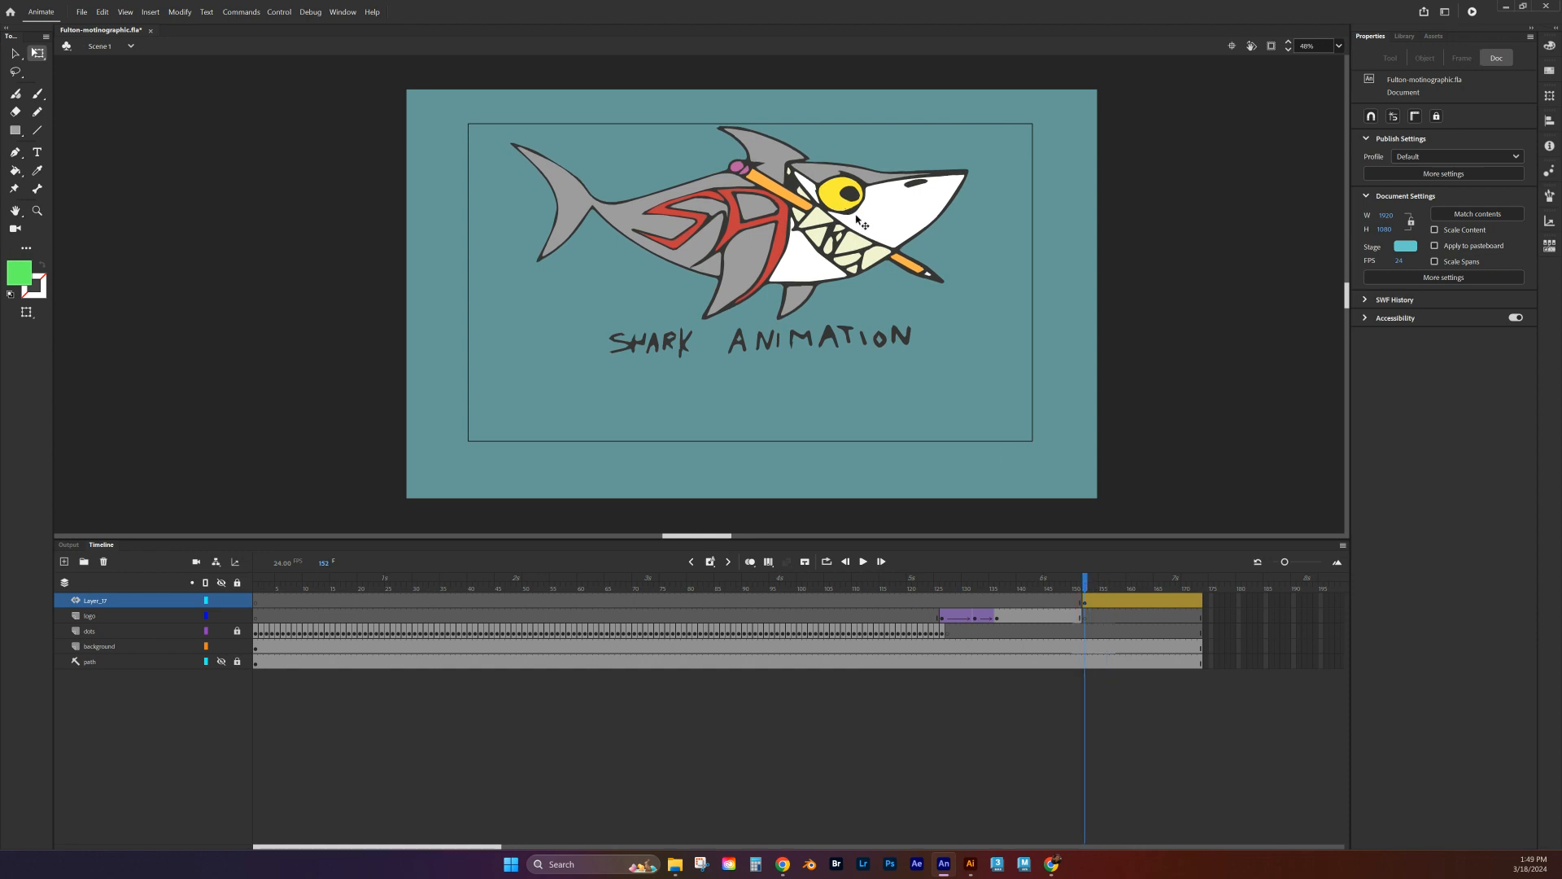
{"action": "left_click_drag", "start_coordinate": [1084, 582], "coordinate": [1112, 586]}
{"action": "left_click", "coordinate": [793, 257]}
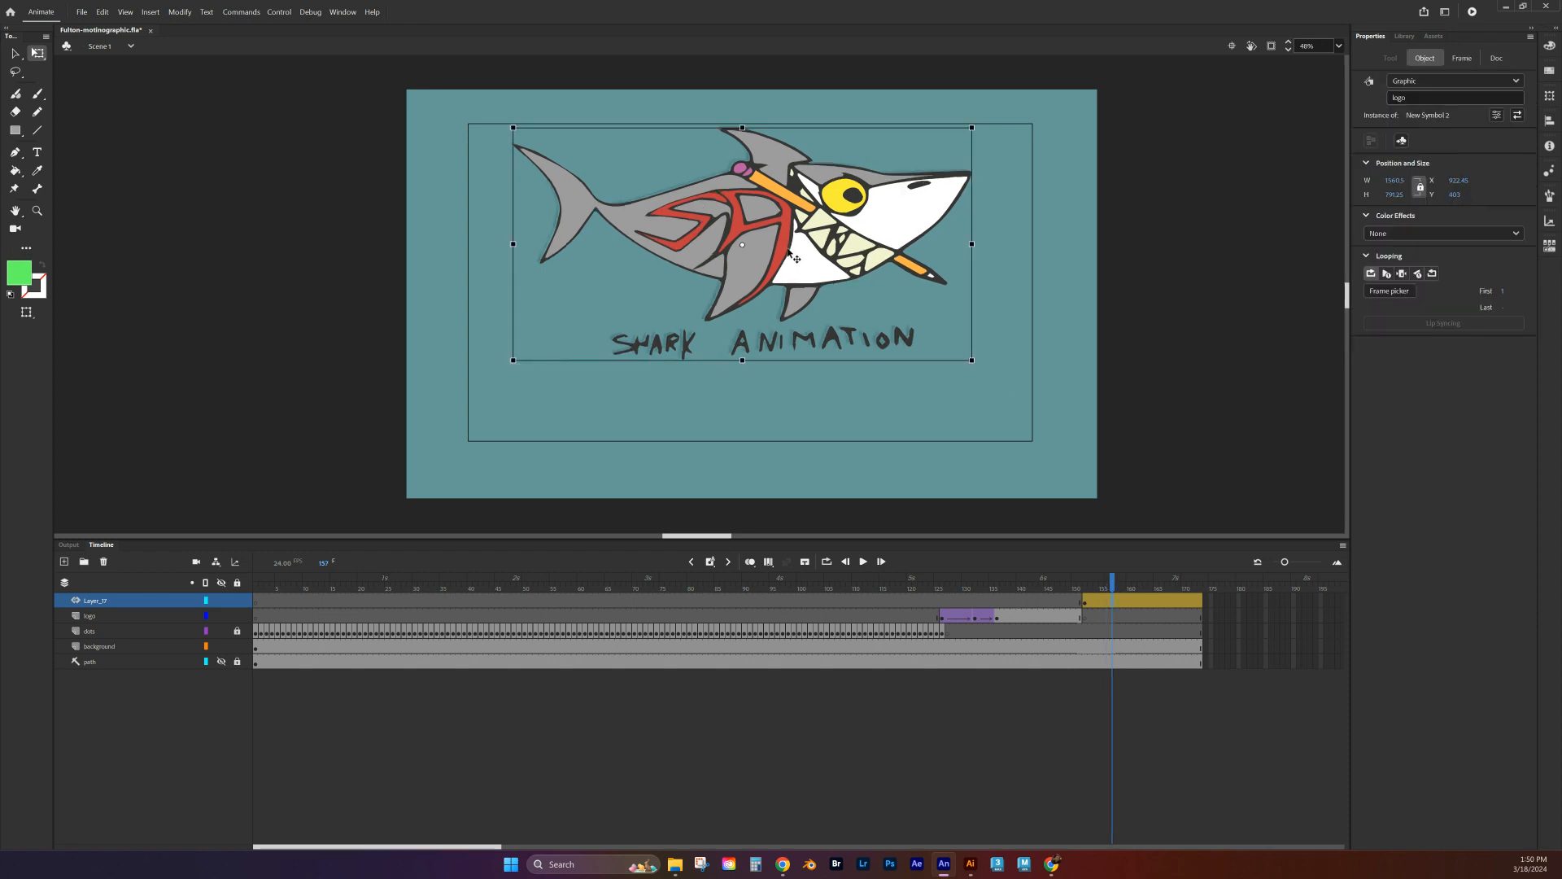
{"action": "left_click_drag", "start_coordinate": [794, 257], "coordinate": [895, 280]}
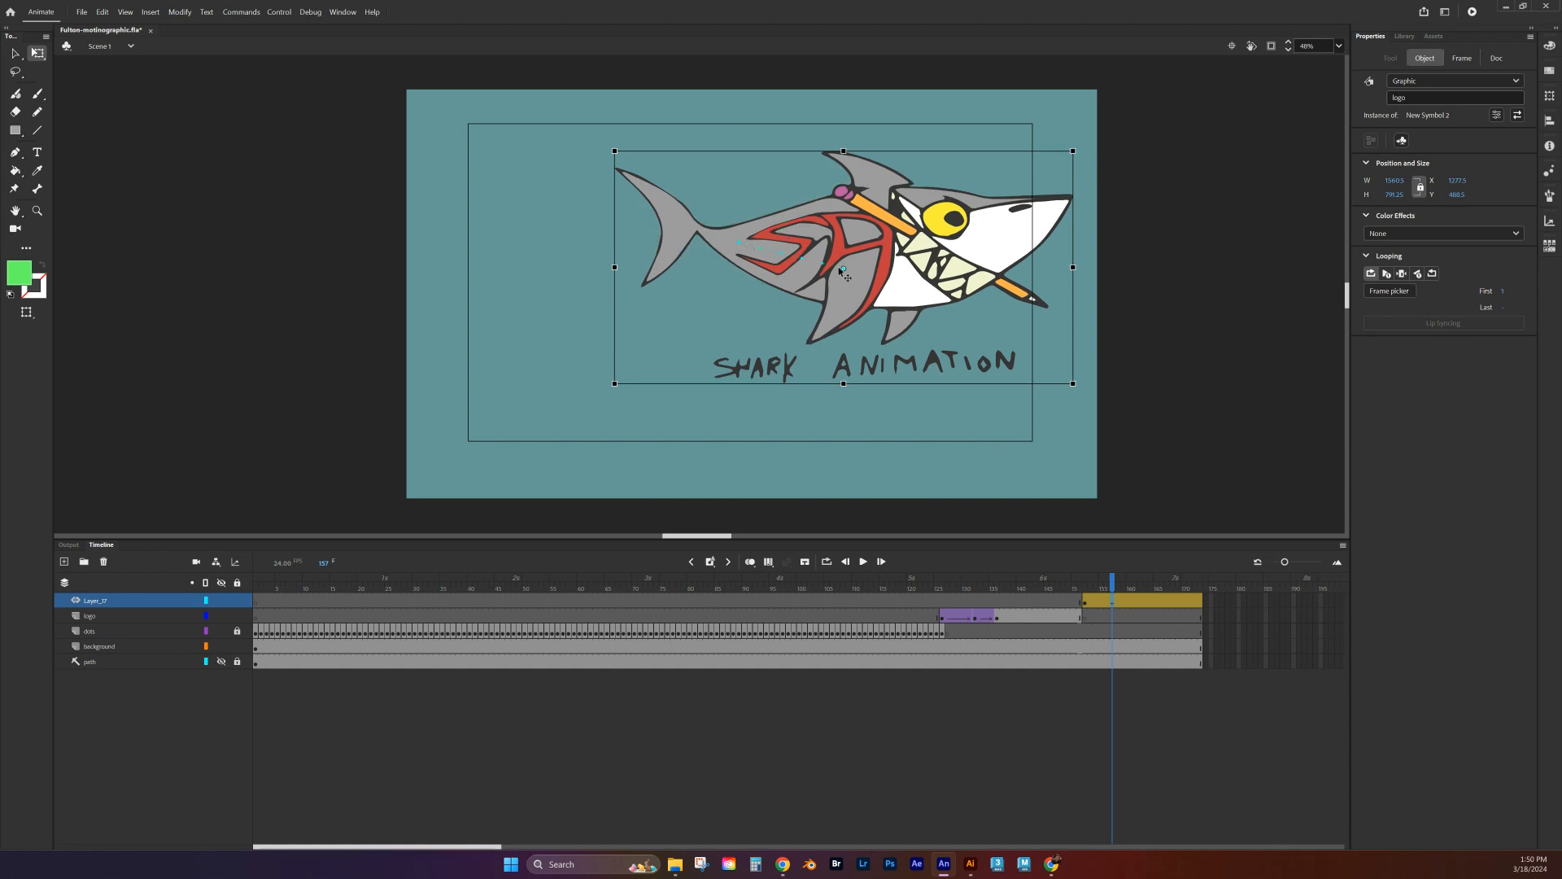
Step: Continue the logo's wavy motion path with keyframes from frame 161 to 173, moving the shark off the stage's right side
{"action": "left_click_drag", "start_coordinate": [1114, 583], "coordinate": [1134, 583]}
{"action": "left_click_drag", "start_coordinate": [920, 281], "coordinate": [1243, 252]}
{"action": "left_click", "coordinate": [1156, 602]}
{"action": "left_click", "coordinate": [1182, 601]}
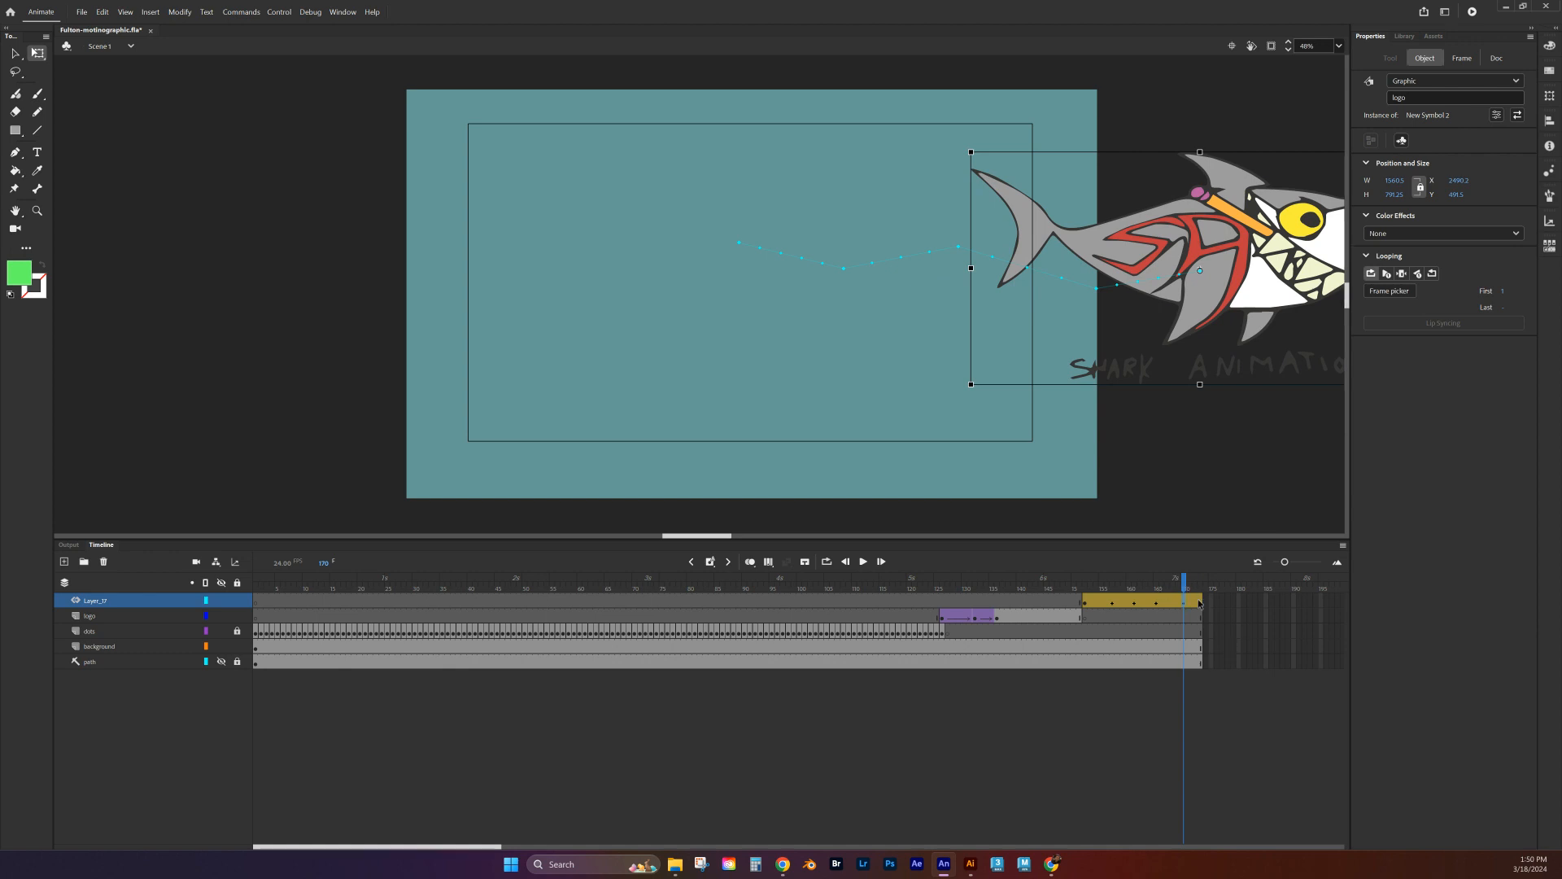
{"action": "left_click", "coordinate": [1200, 603]}
{"action": "left_click_drag", "start_coordinate": [1218, 240], "coordinate": [1315, 262]}
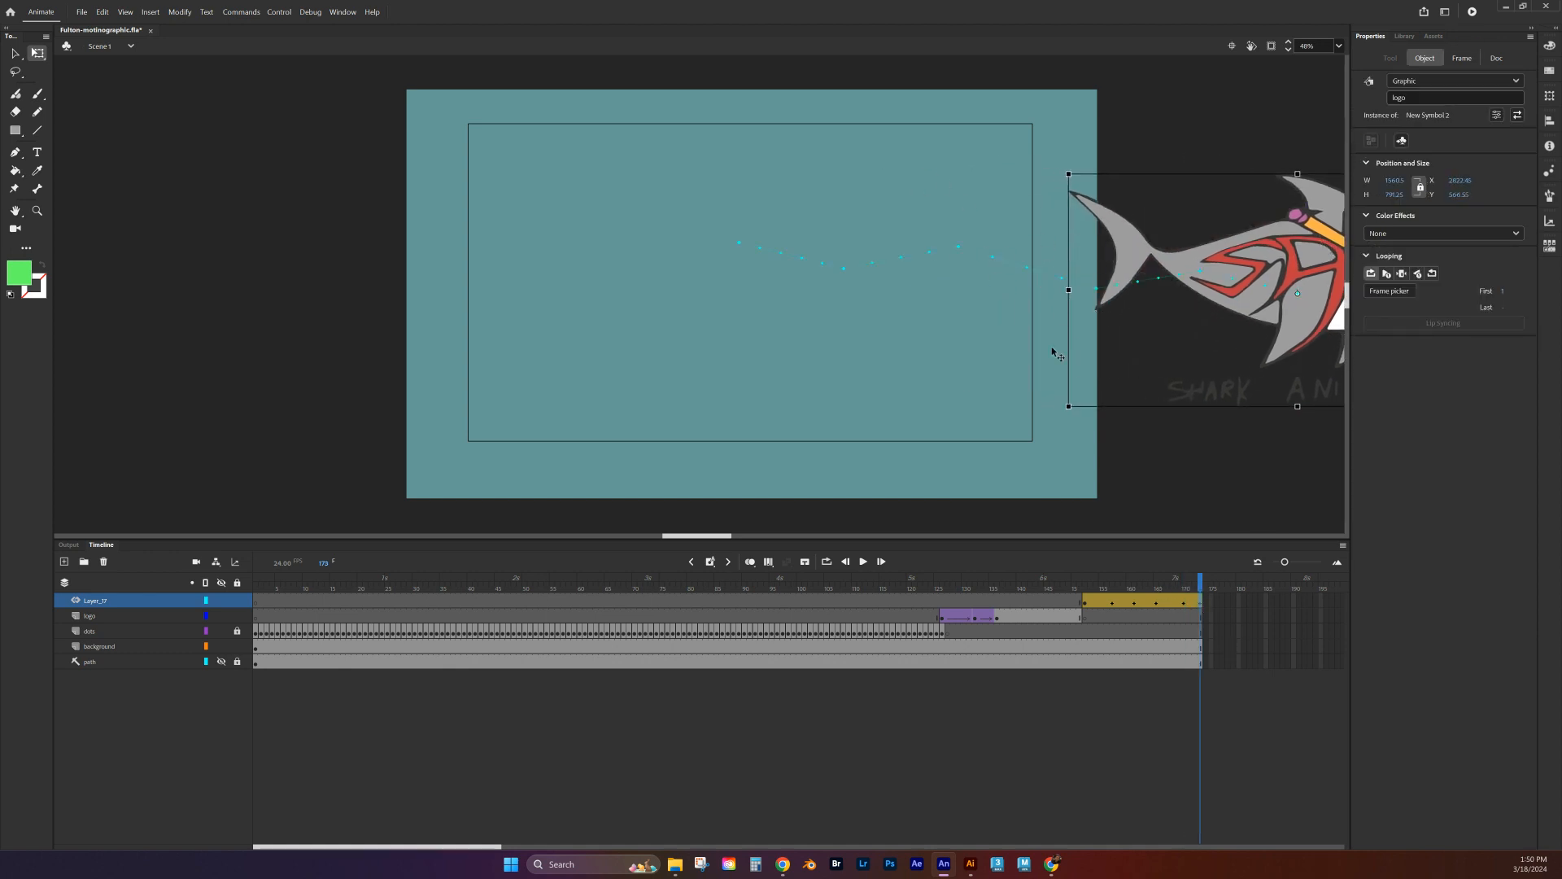
Step: Lower the shark logo slightly at the frame 157 and frame 161 keyframes to reshape the motion path
{"action": "left_click", "coordinate": [960, 248]}
{"action": "left_click", "coordinate": [957, 306]}
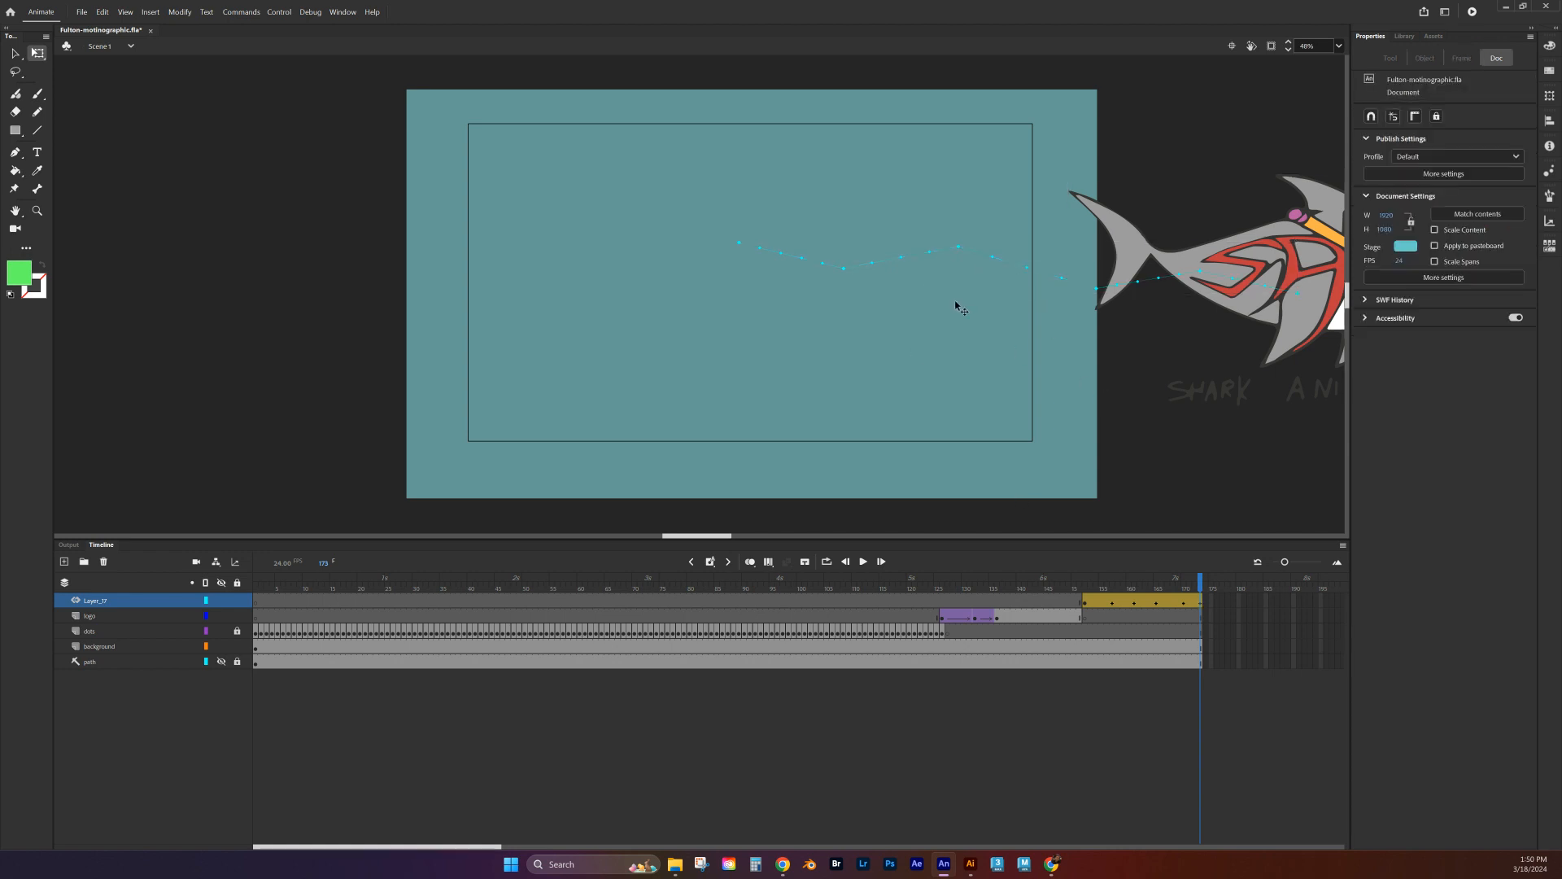
{"action": "left_click", "coordinate": [1112, 604]}
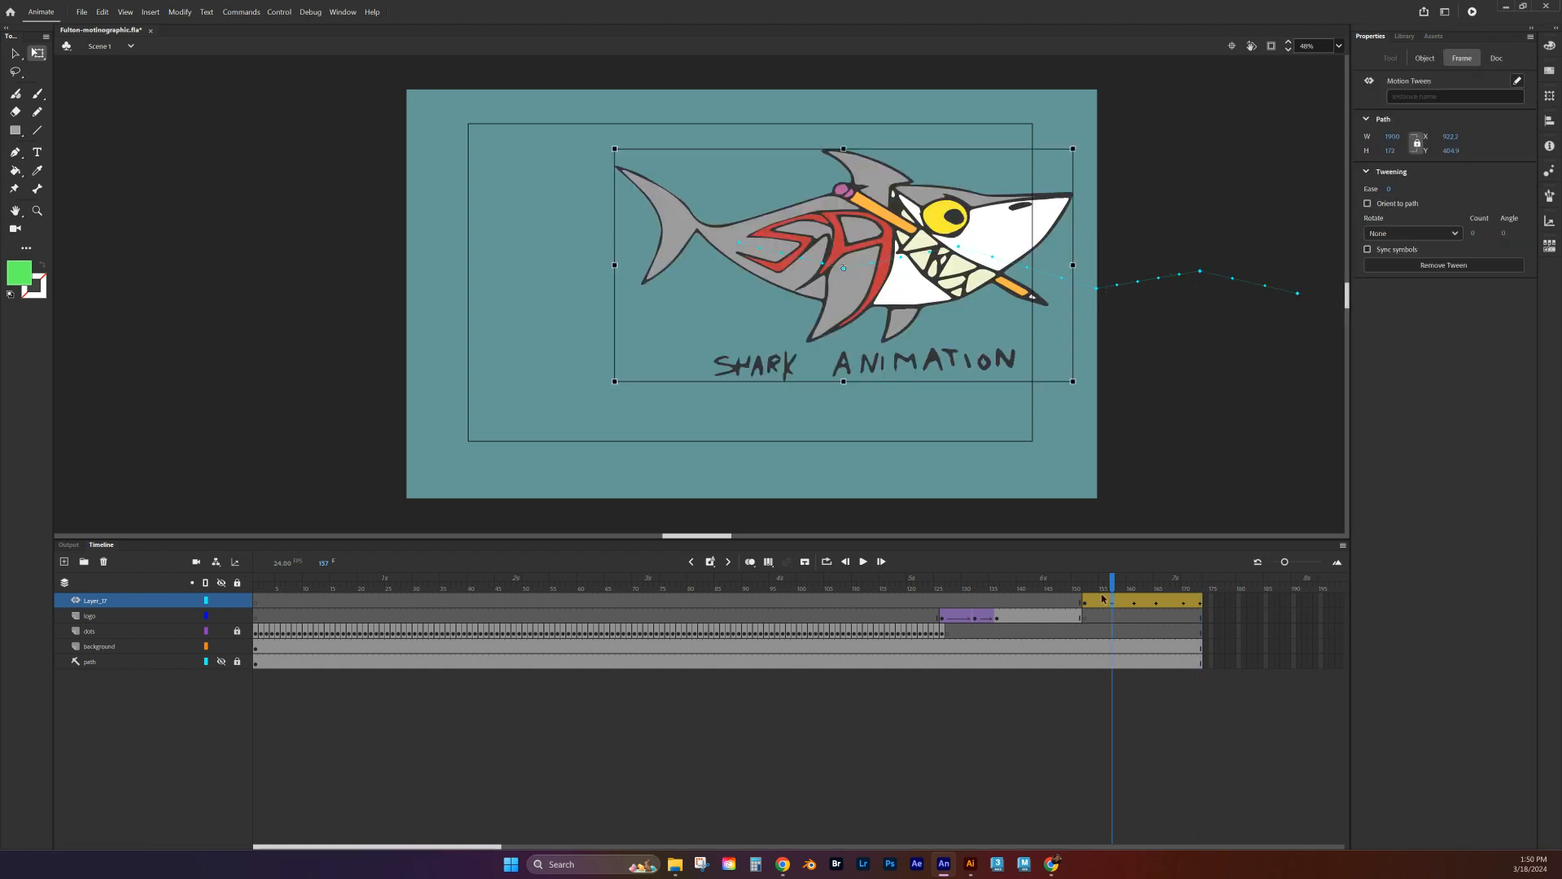
{"action": "left_click", "coordinate": [863, 280]}
{"action": "mouse_move", "coordinate": [862, 281]}
{"action": "left_mouse_down"}
{"action": "mouse_move", "coordinate": [858, 258]}
{"action": "mouse_move", "coordinate": [866, 292]}
{"action": "left_mouse_up"}
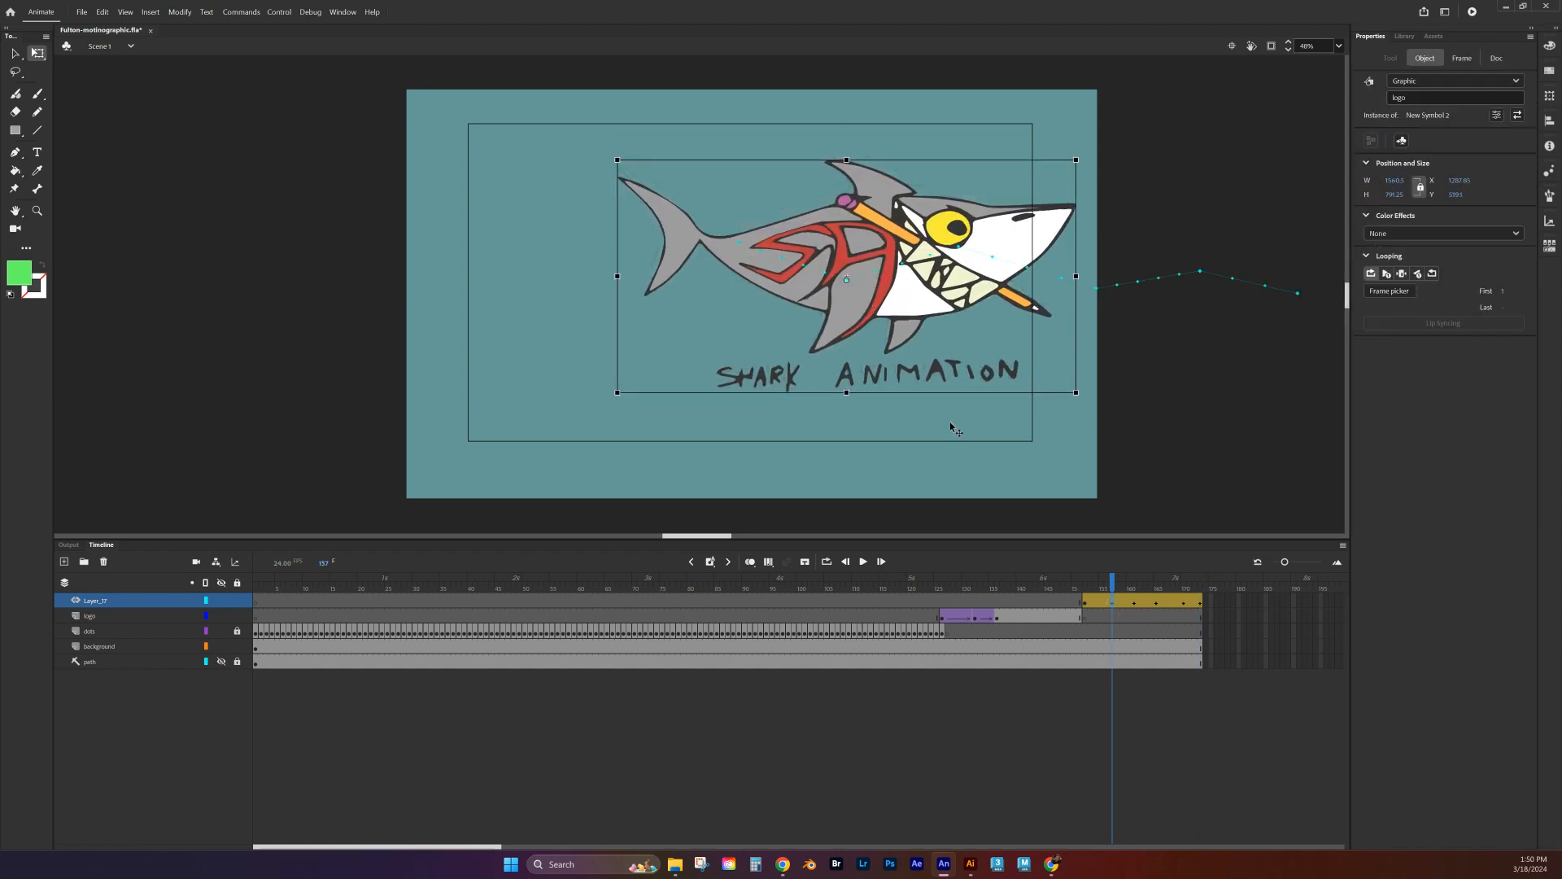
{"action": "left_click", "coordinate": [1134, 604]}
{"action": "left_click_drag", "start_coordinate": [1022, 231], "coordinate": [1020, 253]}
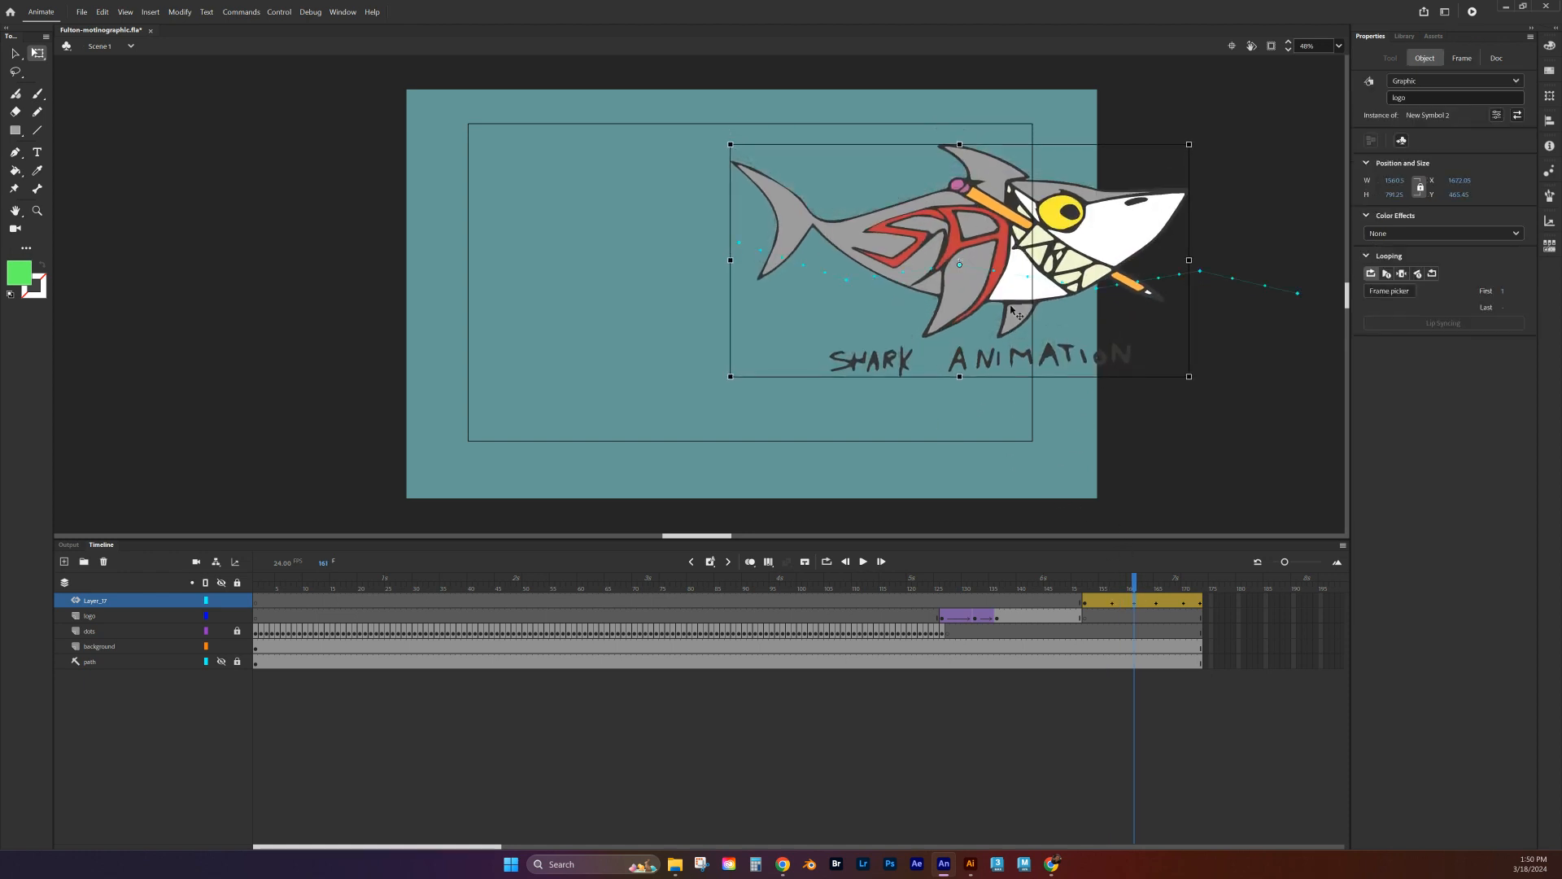
Step: Play back the logo's exit animation and set the motion tween's rotation to Clockwise
{"action": "left_click_drag", "start_coordinate": [1136, 585], "coordinate": [1080, 563]}
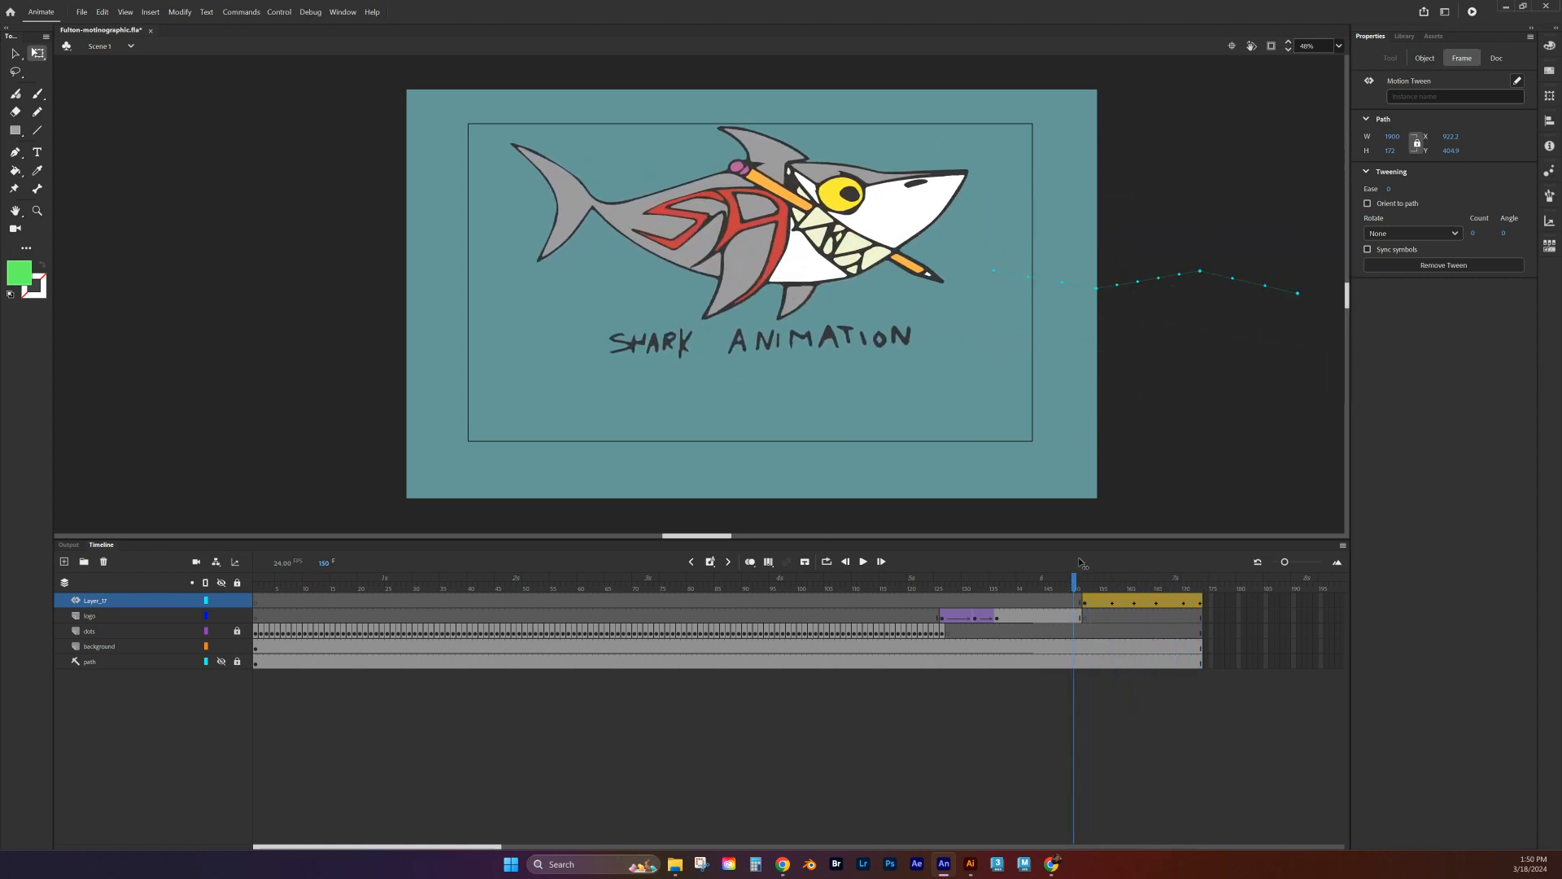
{"action": "key", "text": "Return"}
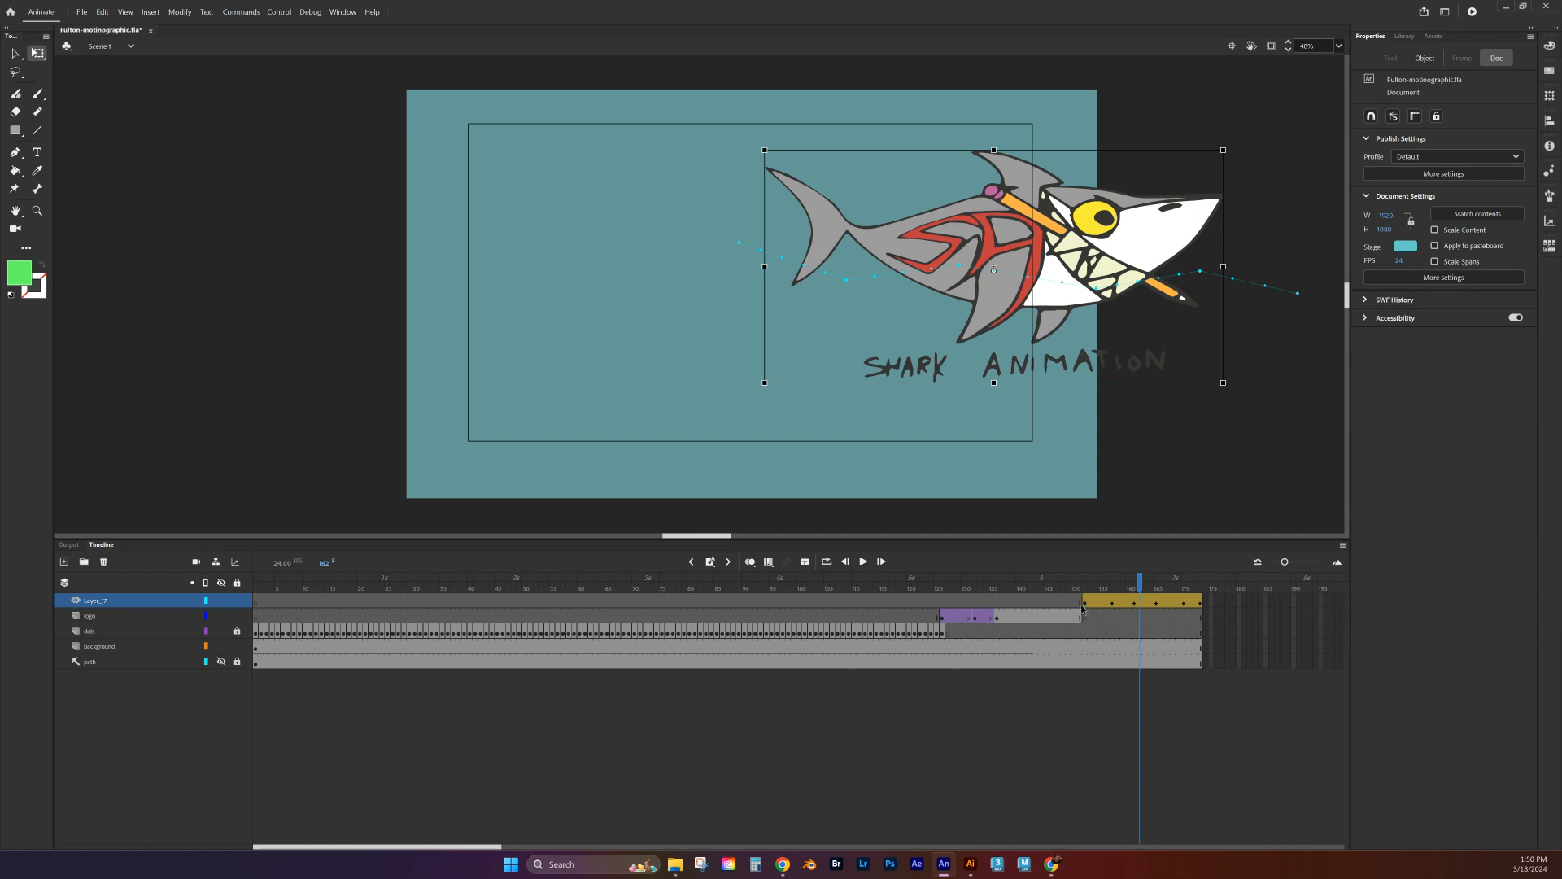
{"action": "left_click", "coordinate": [1084, 603]}
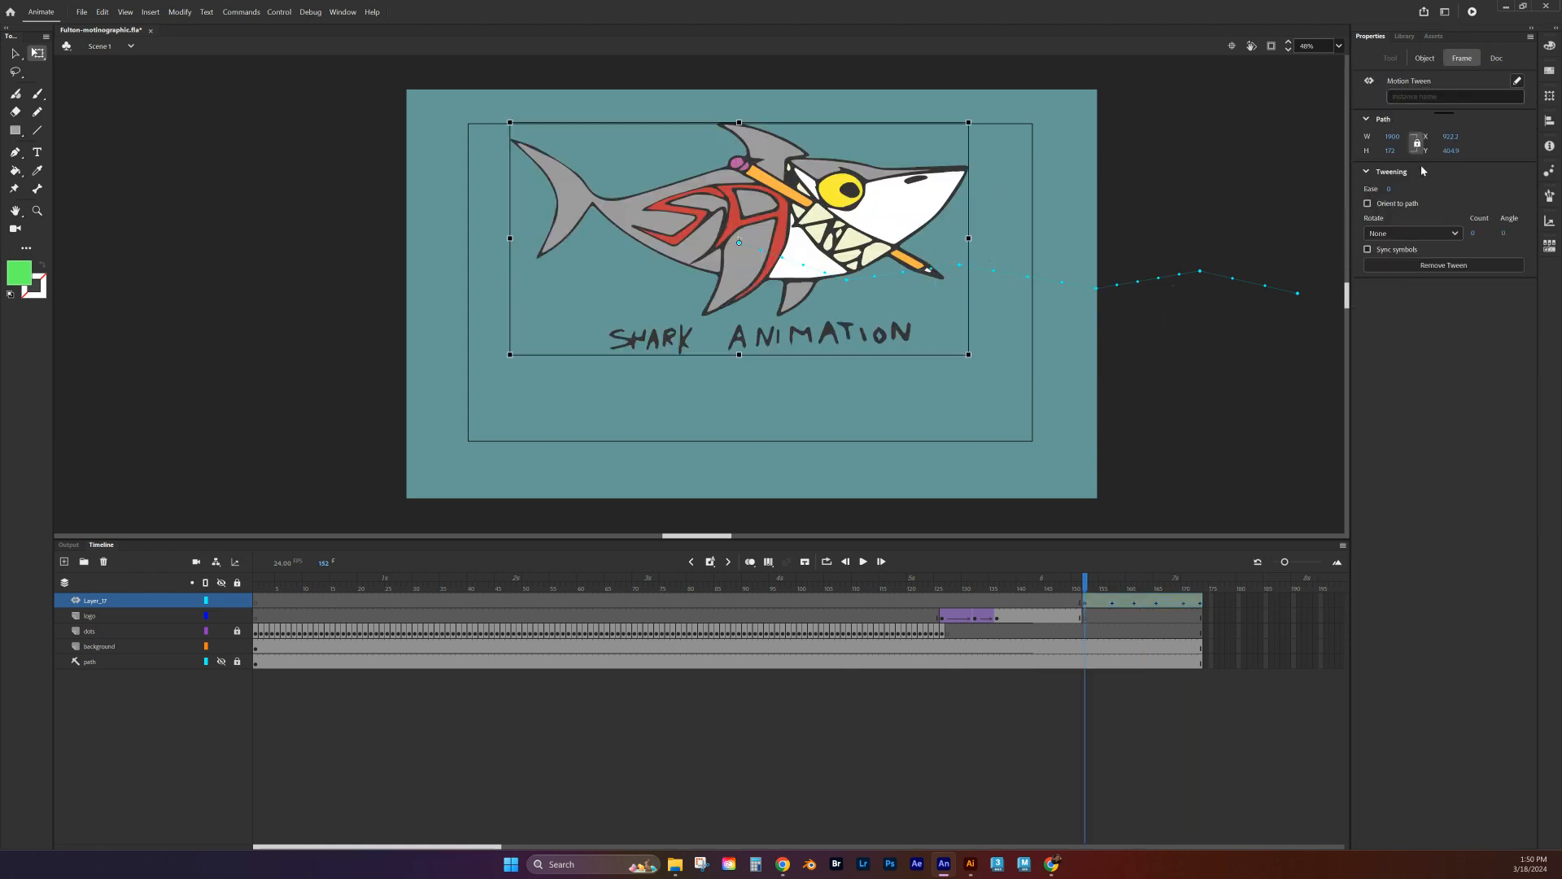
{"action": "left_click", "coordinate": [1388, 231]}
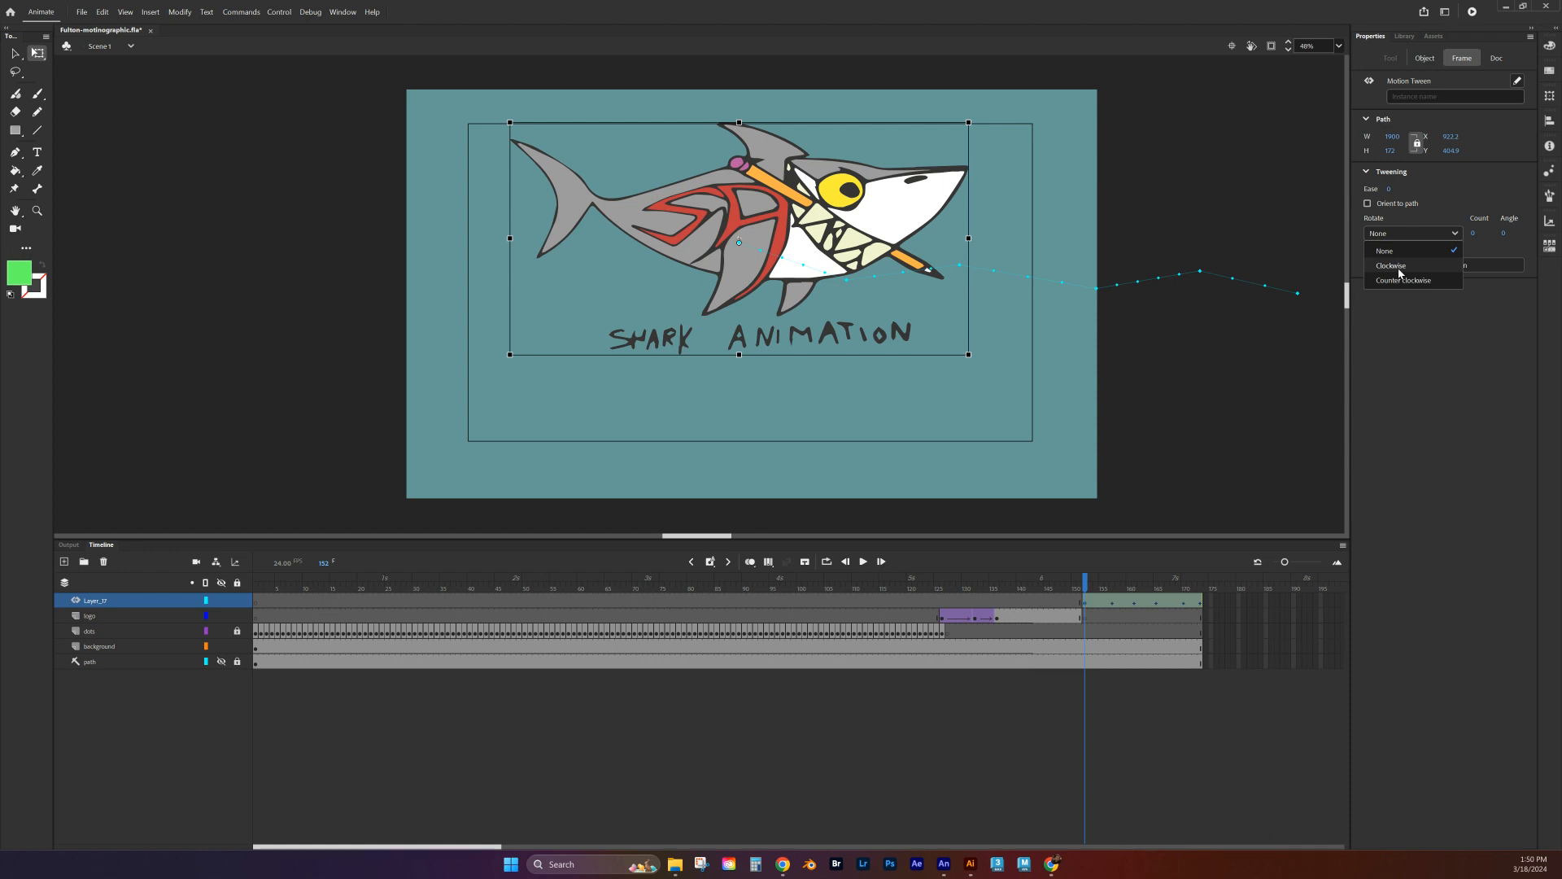
{"action": "left_click", "coordinate": [1396, 266]}
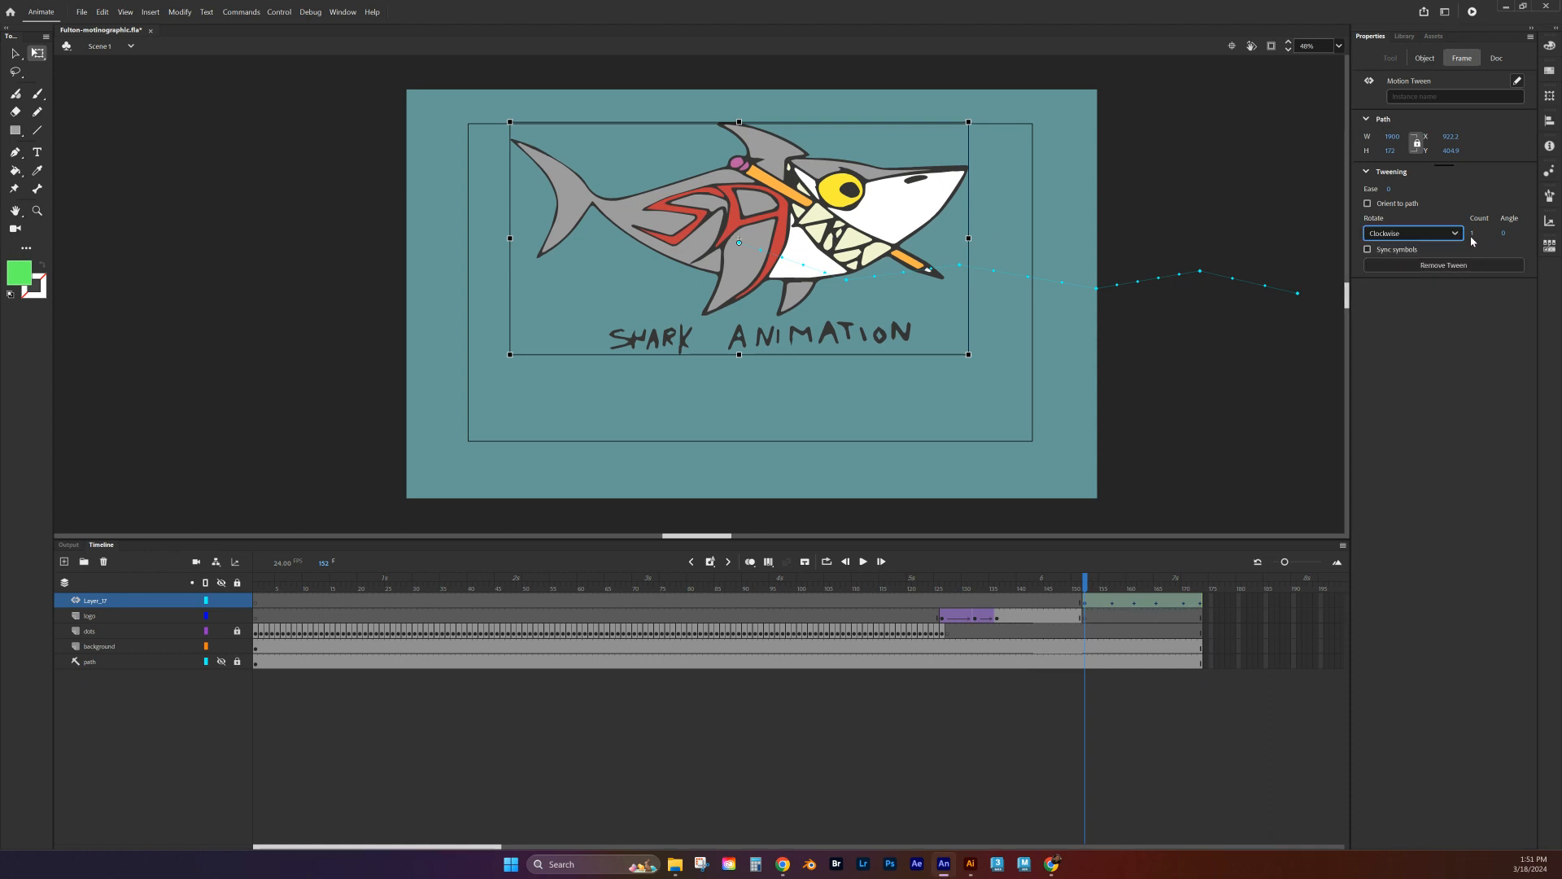
Step: Inspect the frames before the motion tween and compare the properties of the logo instance and the tween
{"action": "mouse_move", "coordinate": [1087, 584]}
{"action": "left_mouse_down"}
{"action": "mouse_move", "coordinate": [1251, 600]}
{"action": "mouse_move", "coordinate": [1046, 586]}
{"action": "mouse_move", "coordinate": [1200, 584]}
{"action": "mouse_move", "coordinate": [1079, 584]}
{"action": "left_mouse_up"}
{"action": "left_click", "coordinate": [1287, 448]}
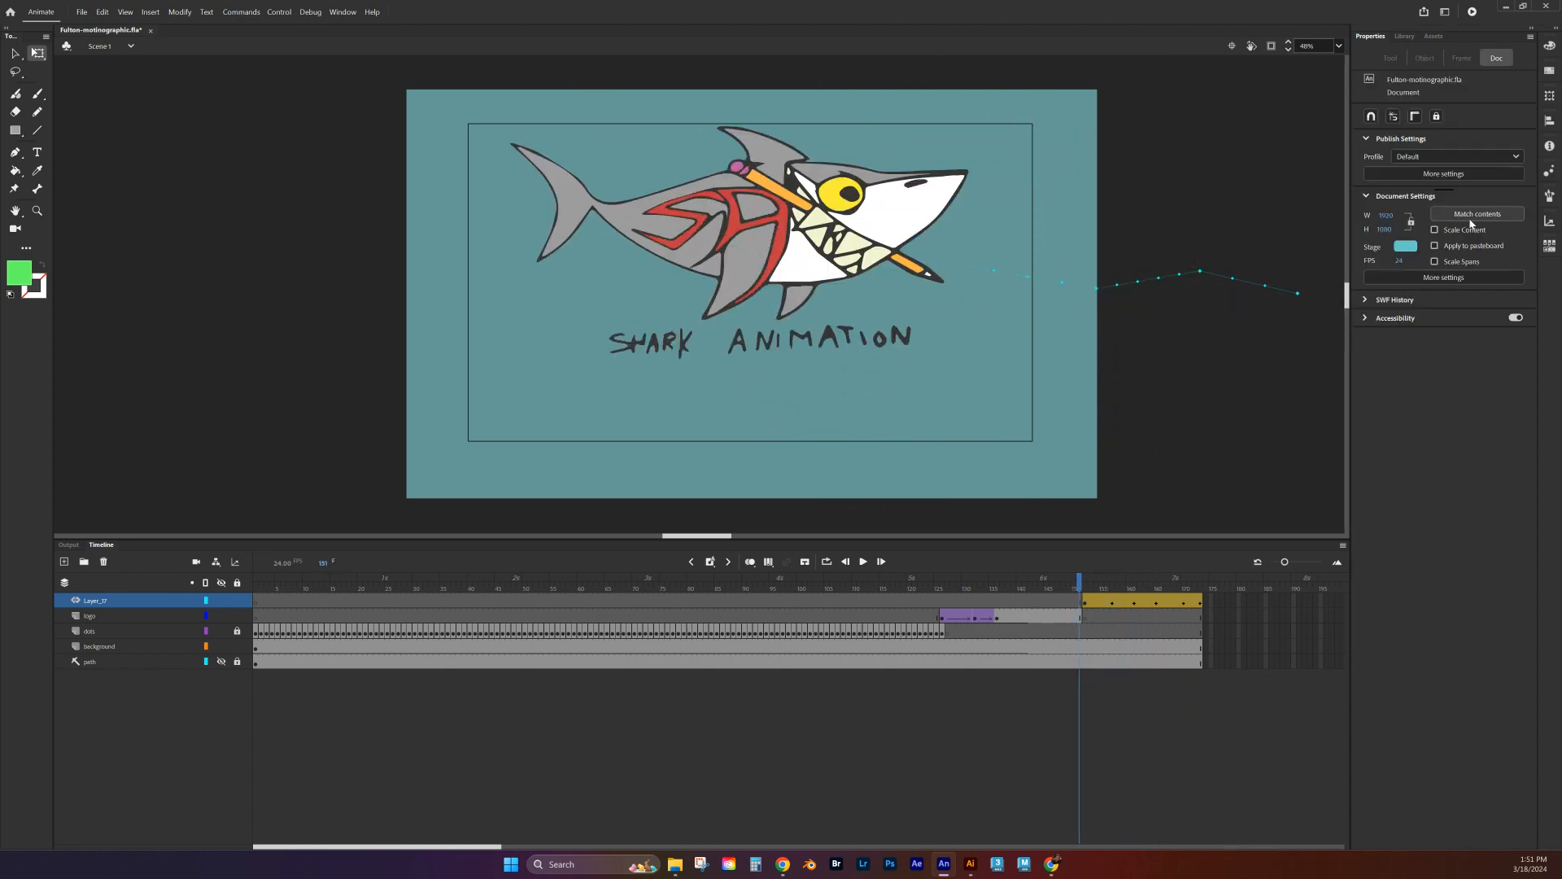
{"action": "left_click_drag", "start_coordinate": [1080, 586], "coordinate": [1040, 587]}
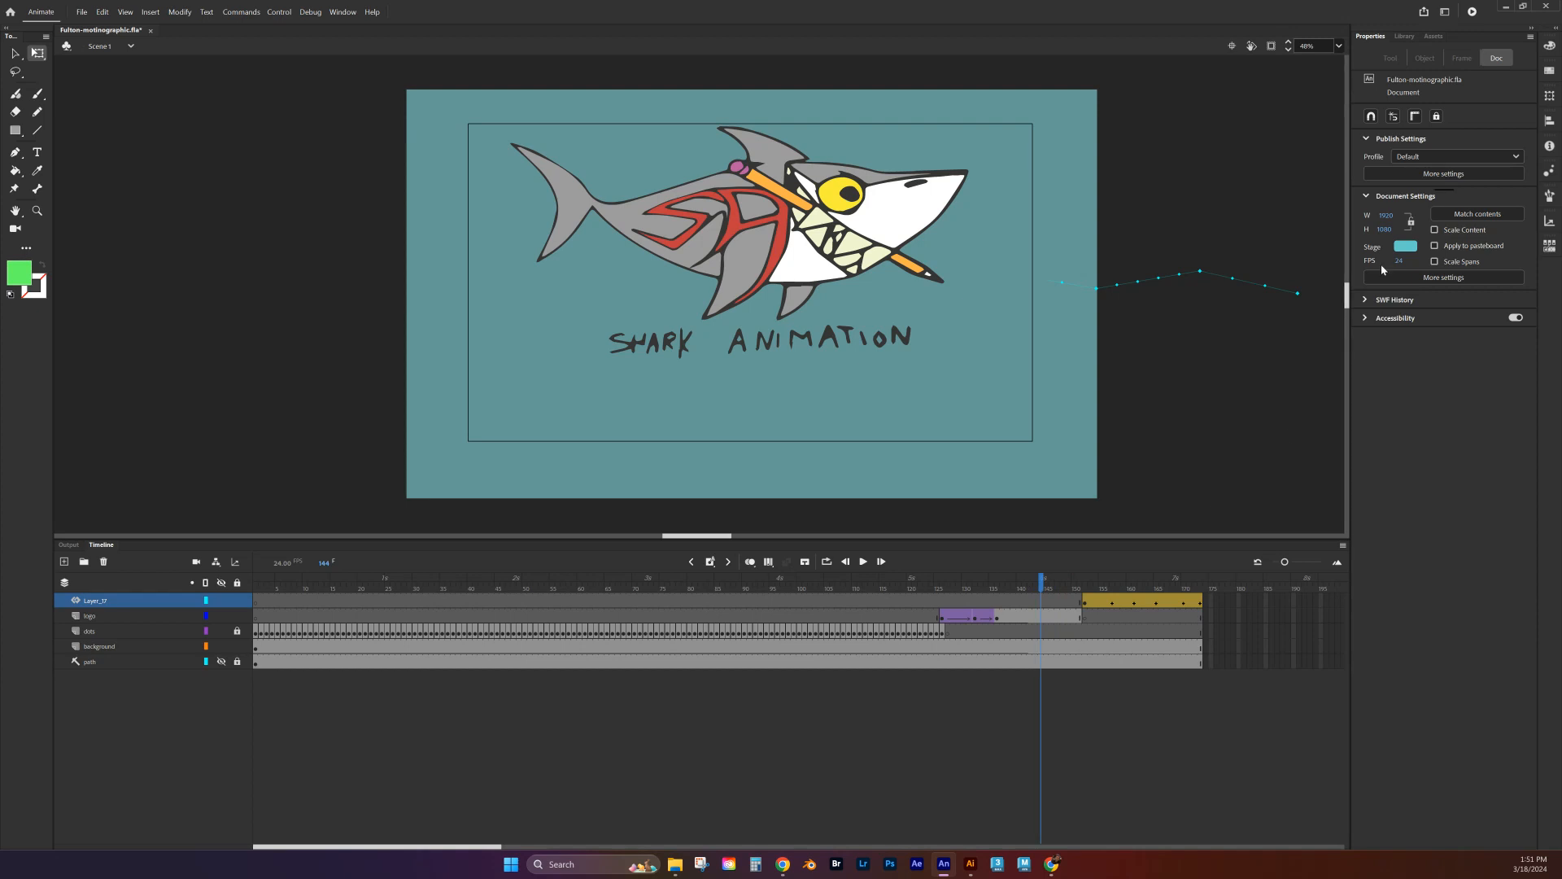
{"action": "left_click", "coordinate": [889, 252]}
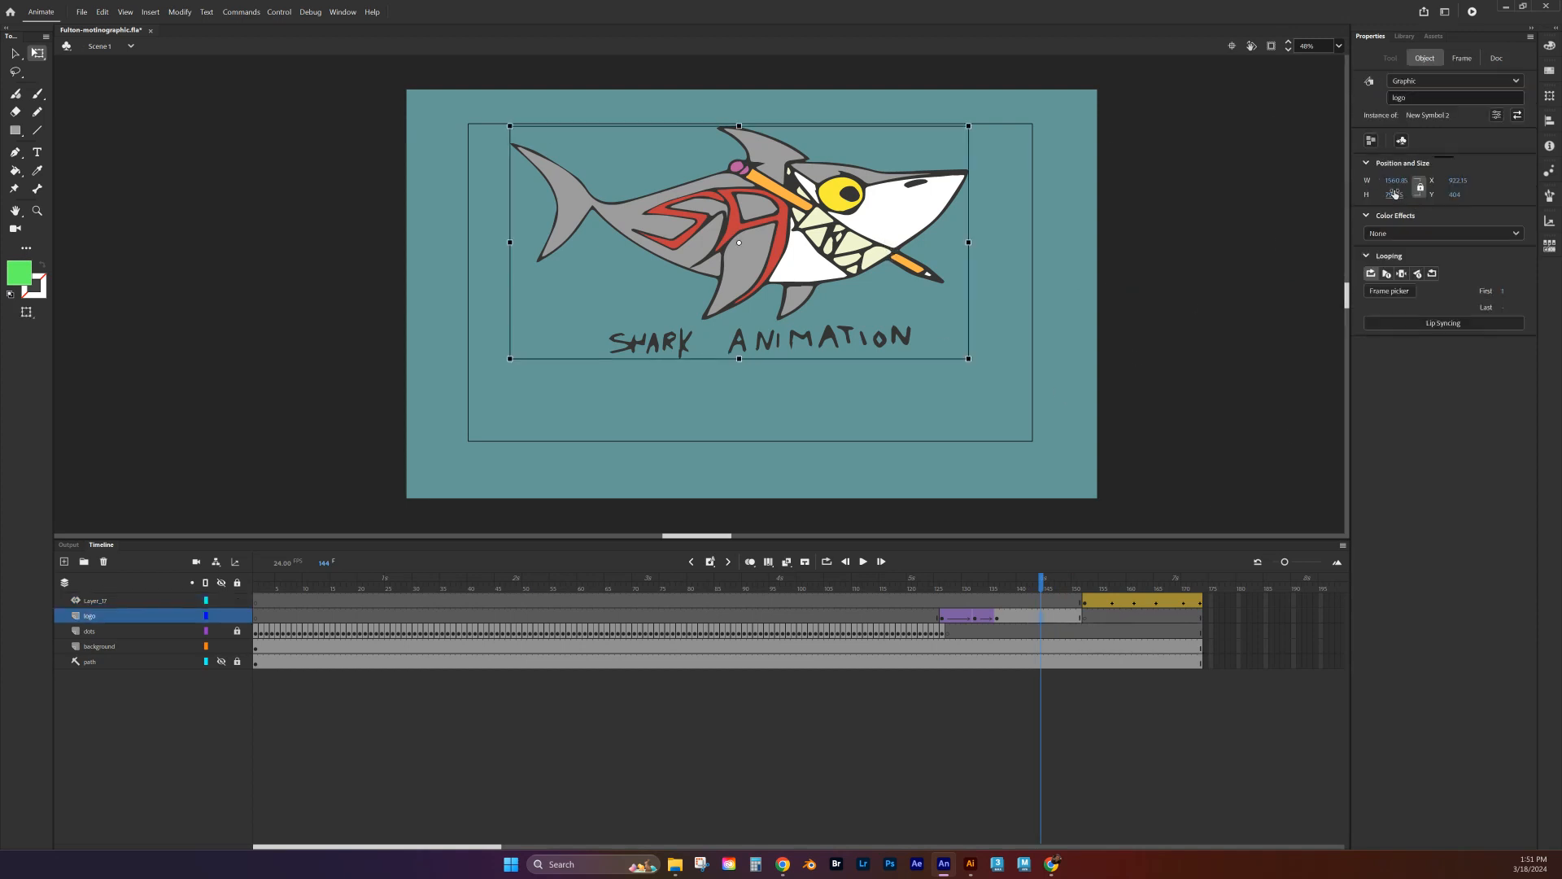
{"action": "left_click", "coordinate": [1085, 600]}
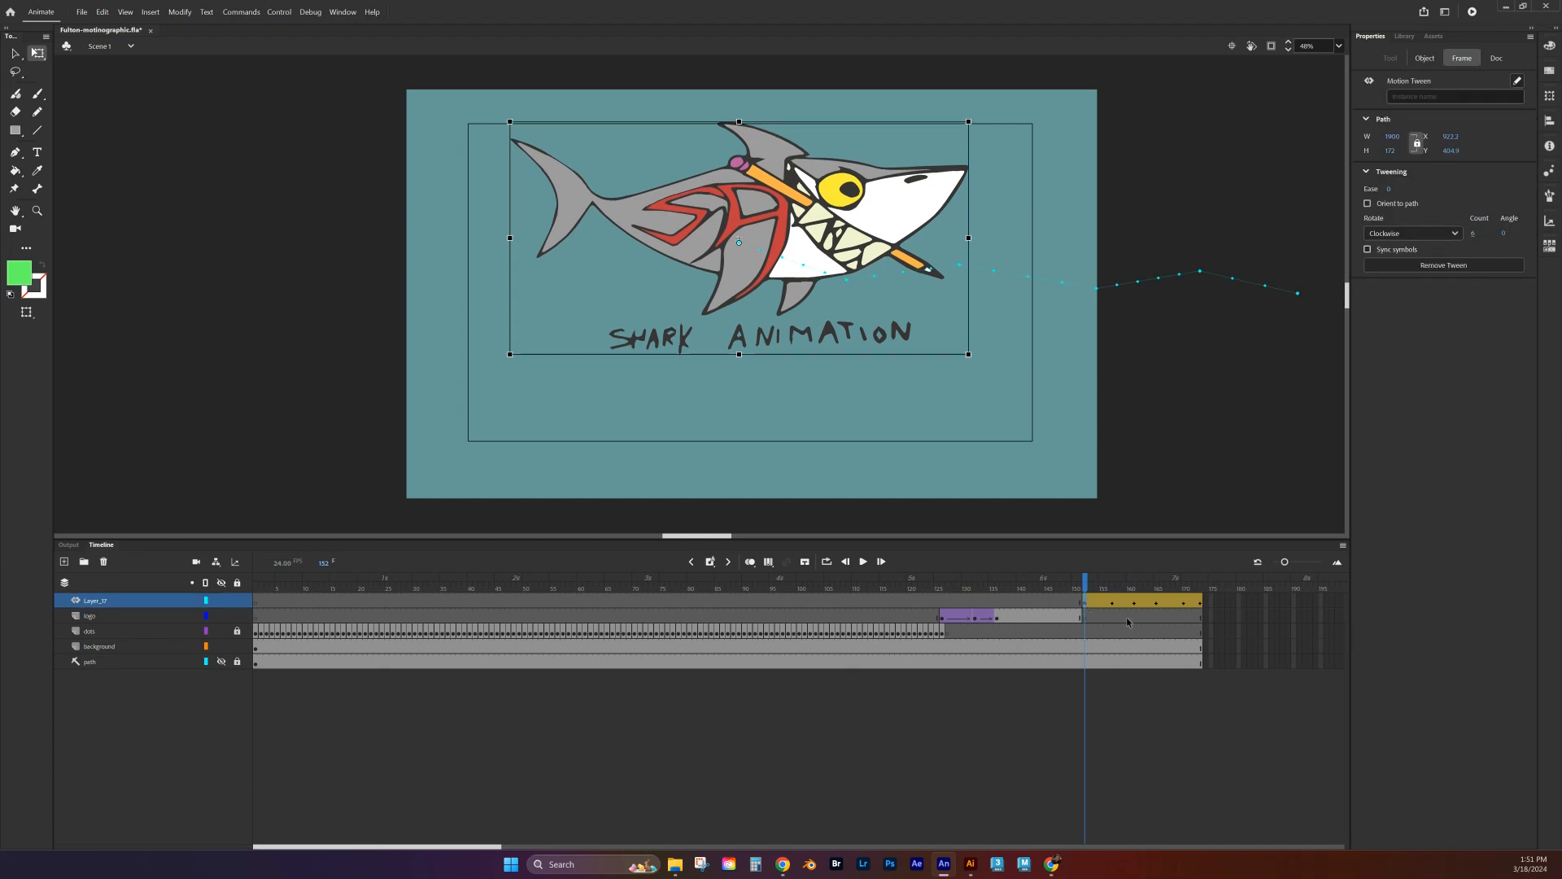
{"action": "left_click_drag", "start_coordinate": [1085, 598], "coordinate": [1060, 576]}
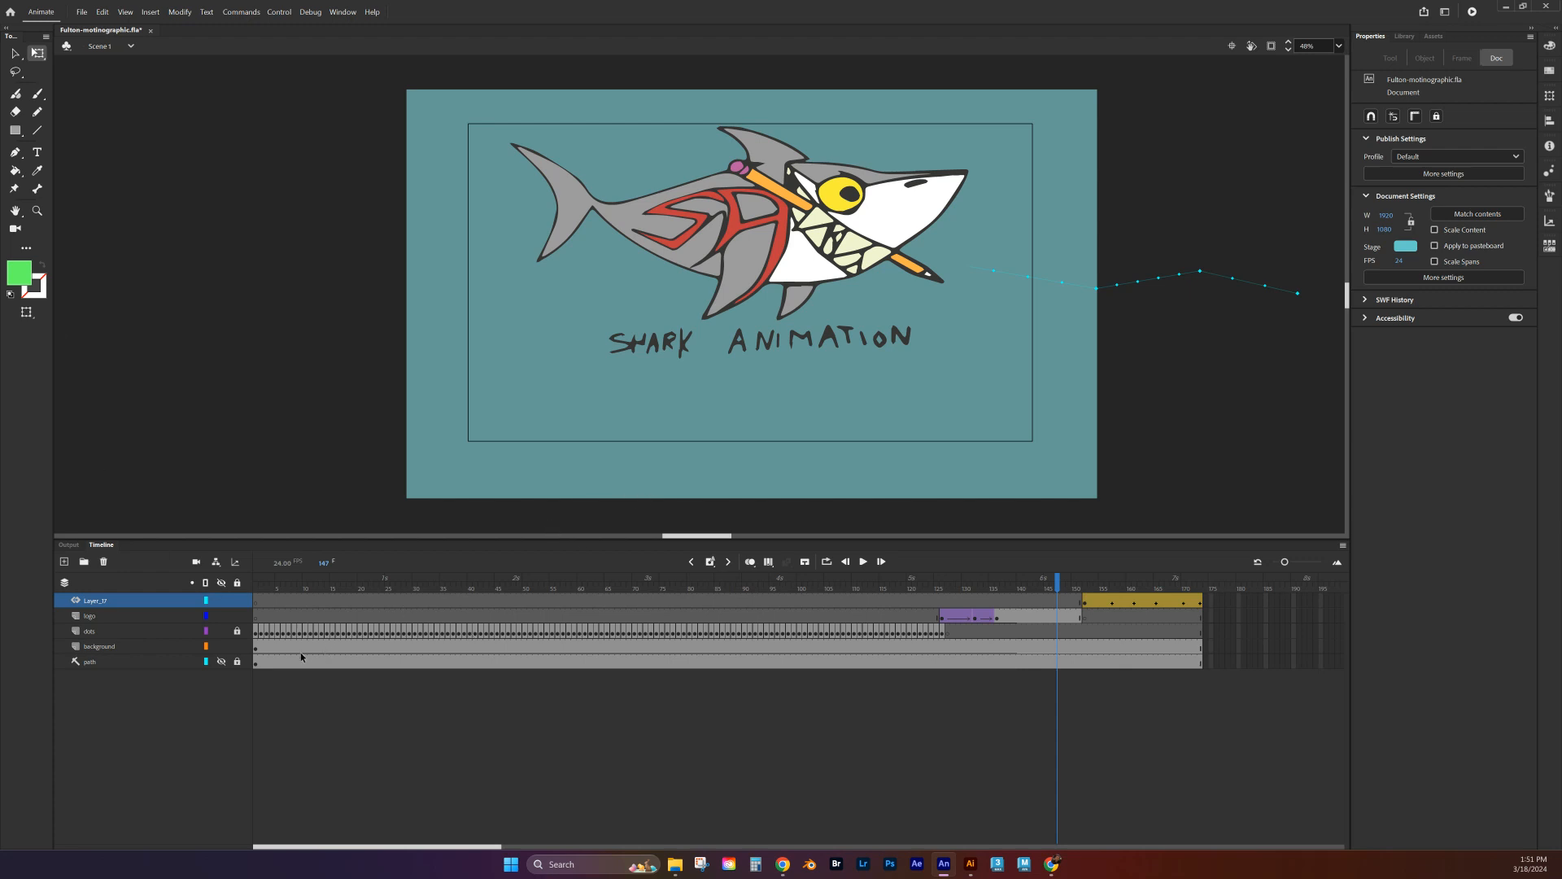
Step: Lock the logo layer and the logo's motion tween layer, leaving the background layer unlocked at frame 1
{"action": "left_click", "coordinate": [256, 648]}
{"action": "left_click", "coordinate": [237, 599]}
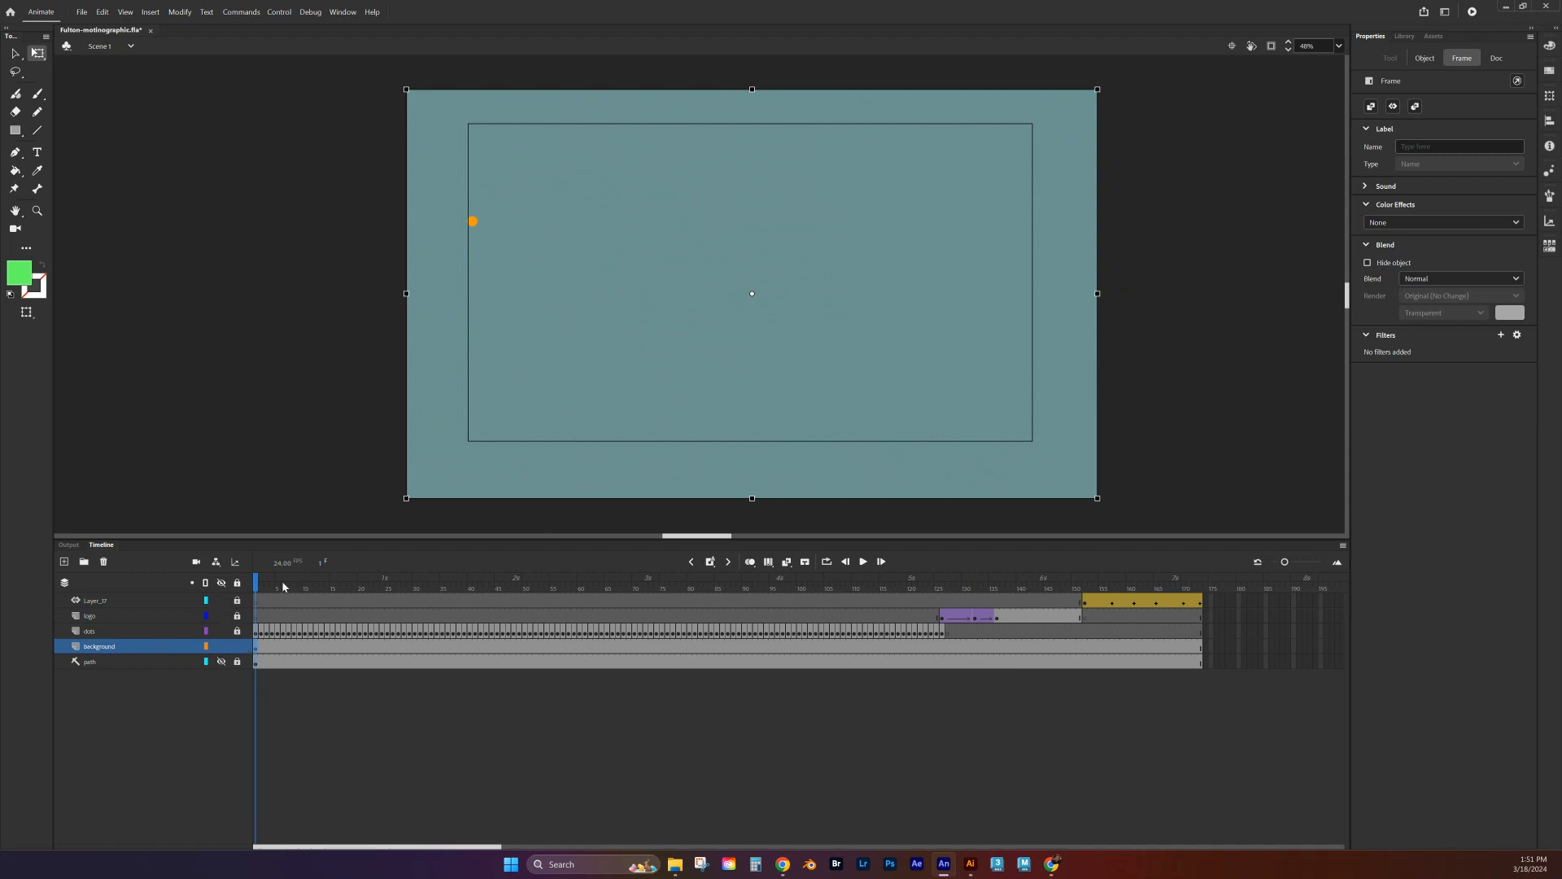
{"action": "mouse_move", "coordinate": [260, 585]}
{"action": "left_mouse_down"}
{"action": "mouse_move", "coordinate": [453, 585]}
{"action": "mouse_move", "coordinate": [255, 585]}
{"action": "left_mouse_up"}
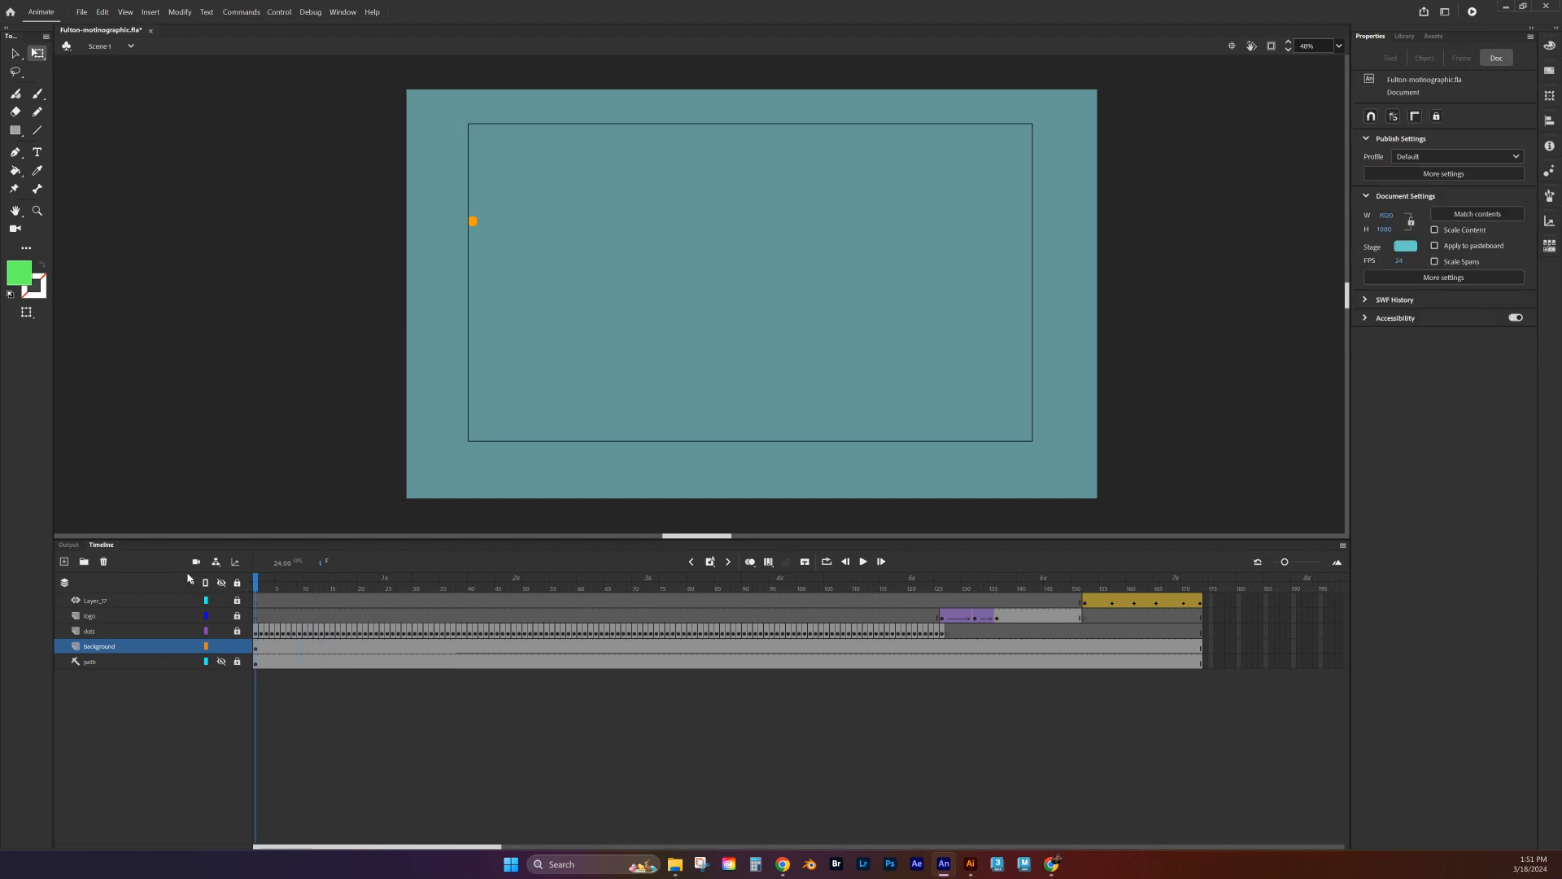
Step: Change the background shape's fill colour to red at frame 49 of the background layer
{"action": "left_click", "coordinate": [255, 648]}
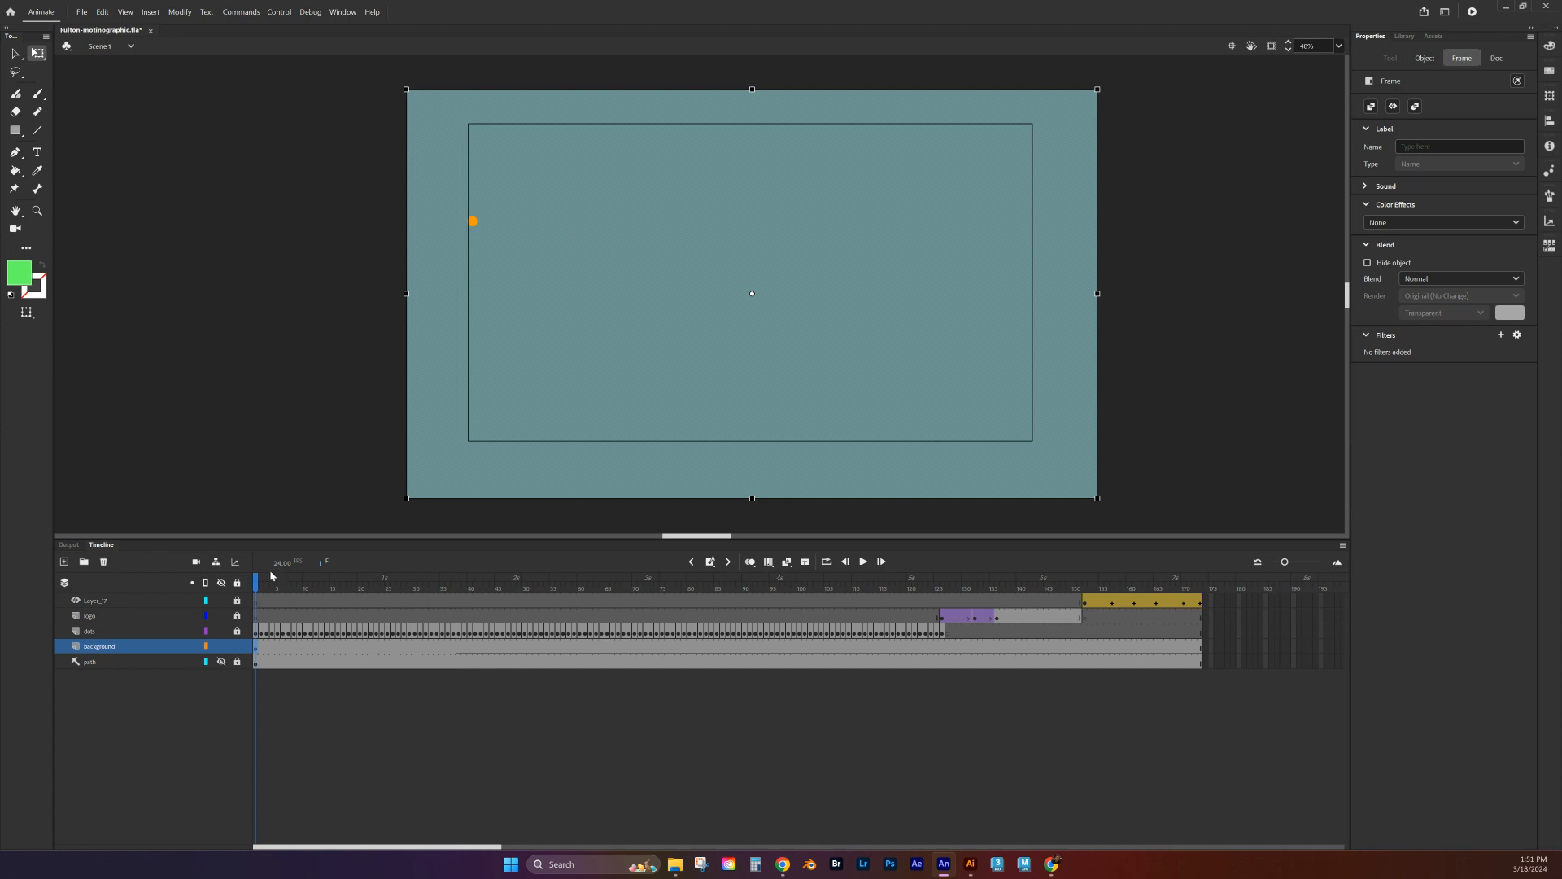
{"action": "left_click_drag", "start_coordinate": [257, 591], "coordinate": [521, 660]}
{"action": "left_click", "coordinate": [519, 651]}
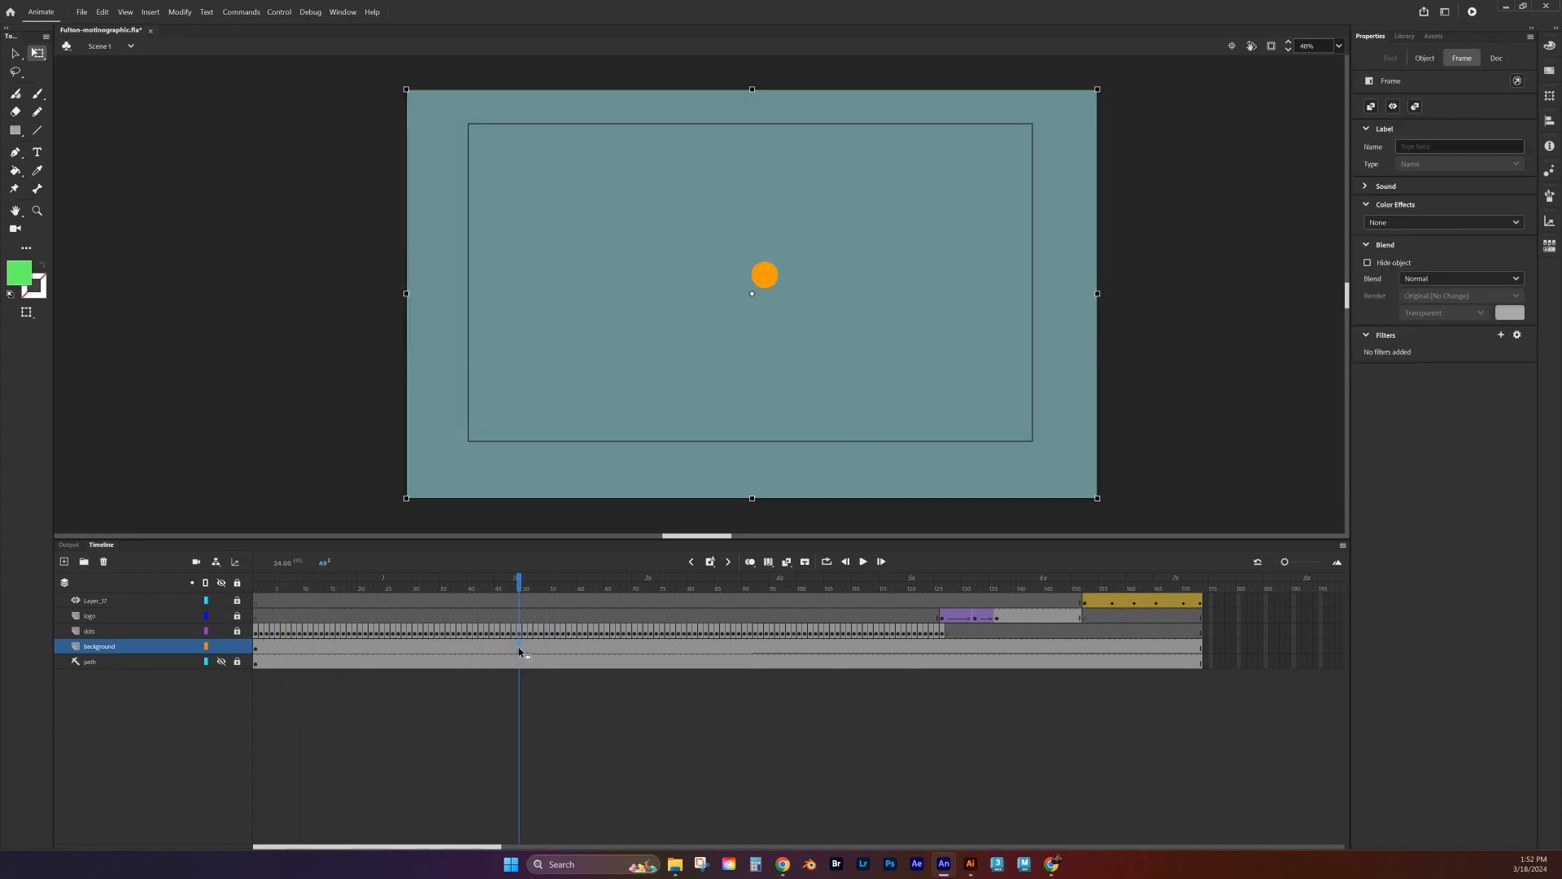
{"action": "right_click", "coordinate": [521, 651]}
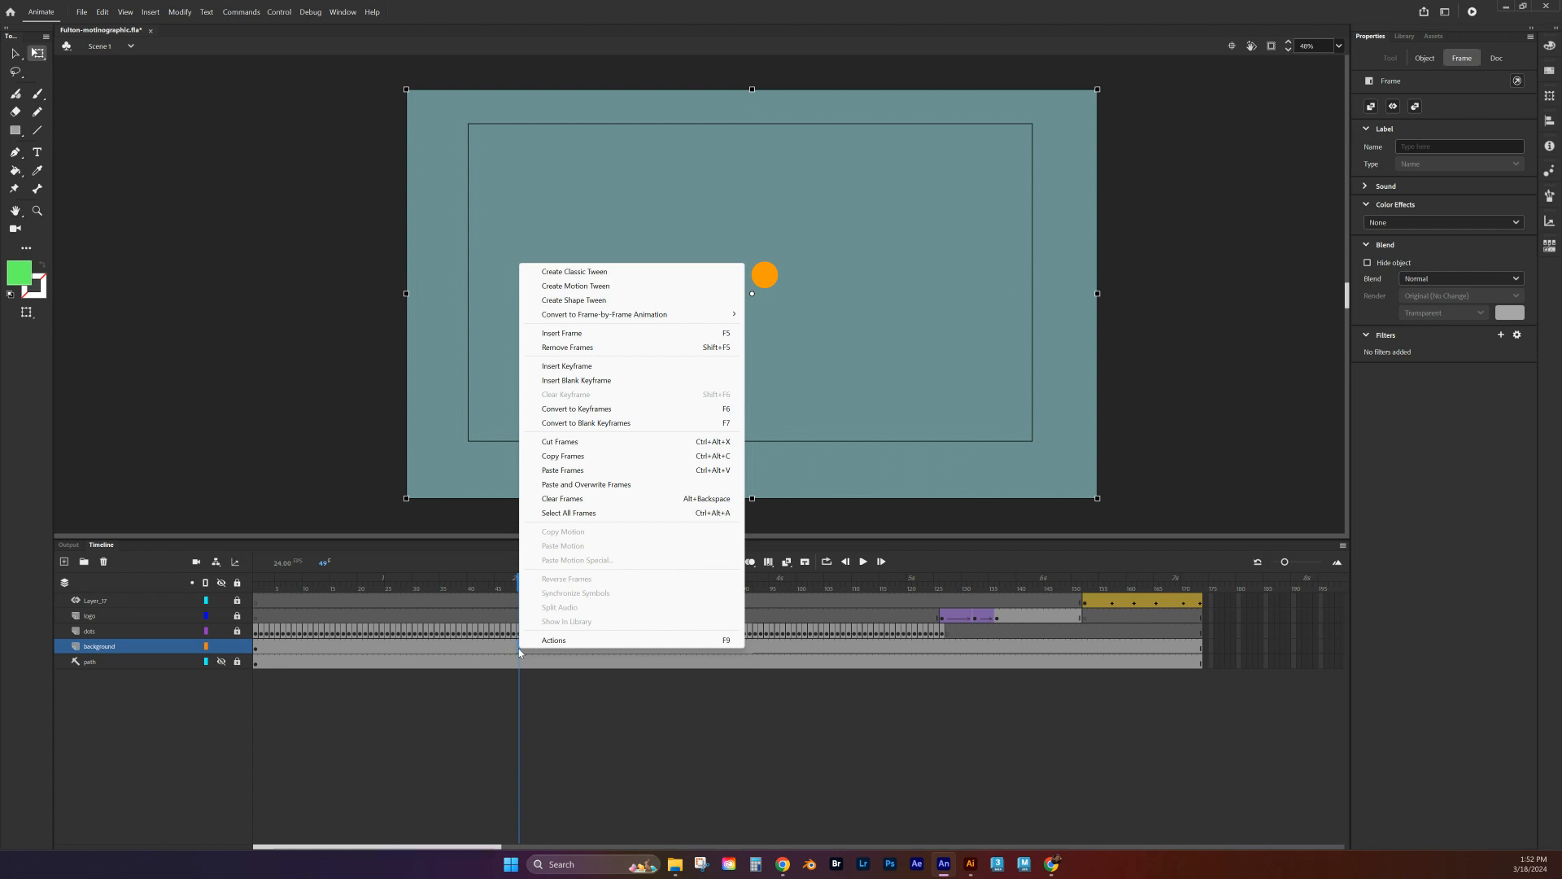
{"action": "left_click", "coordinate": [518, 651]}
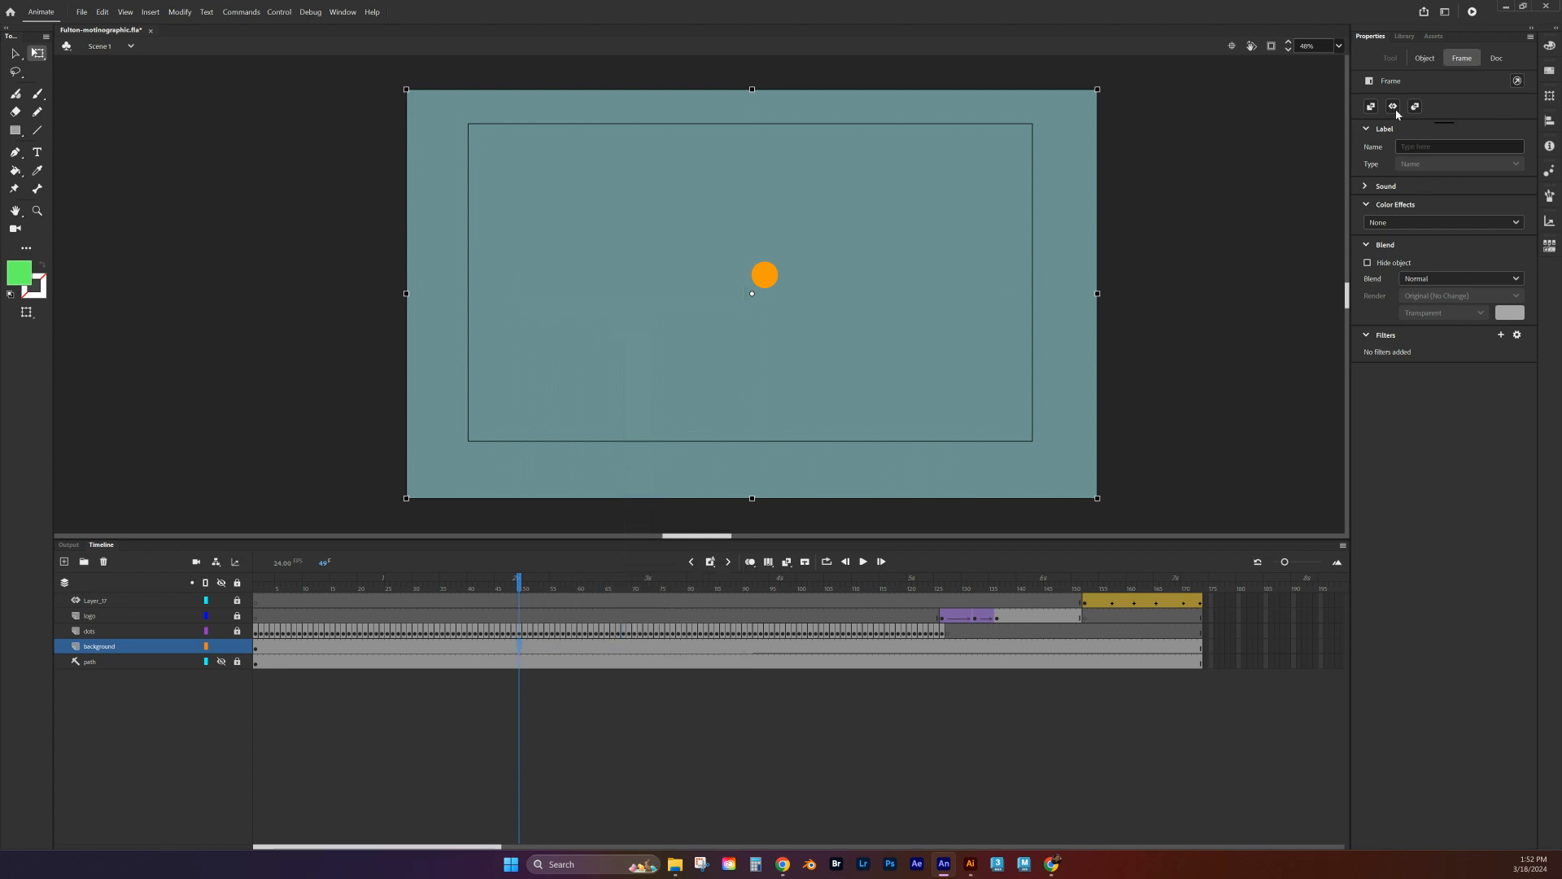
{"action": "left_click", "coordinate": [1423, 60]}
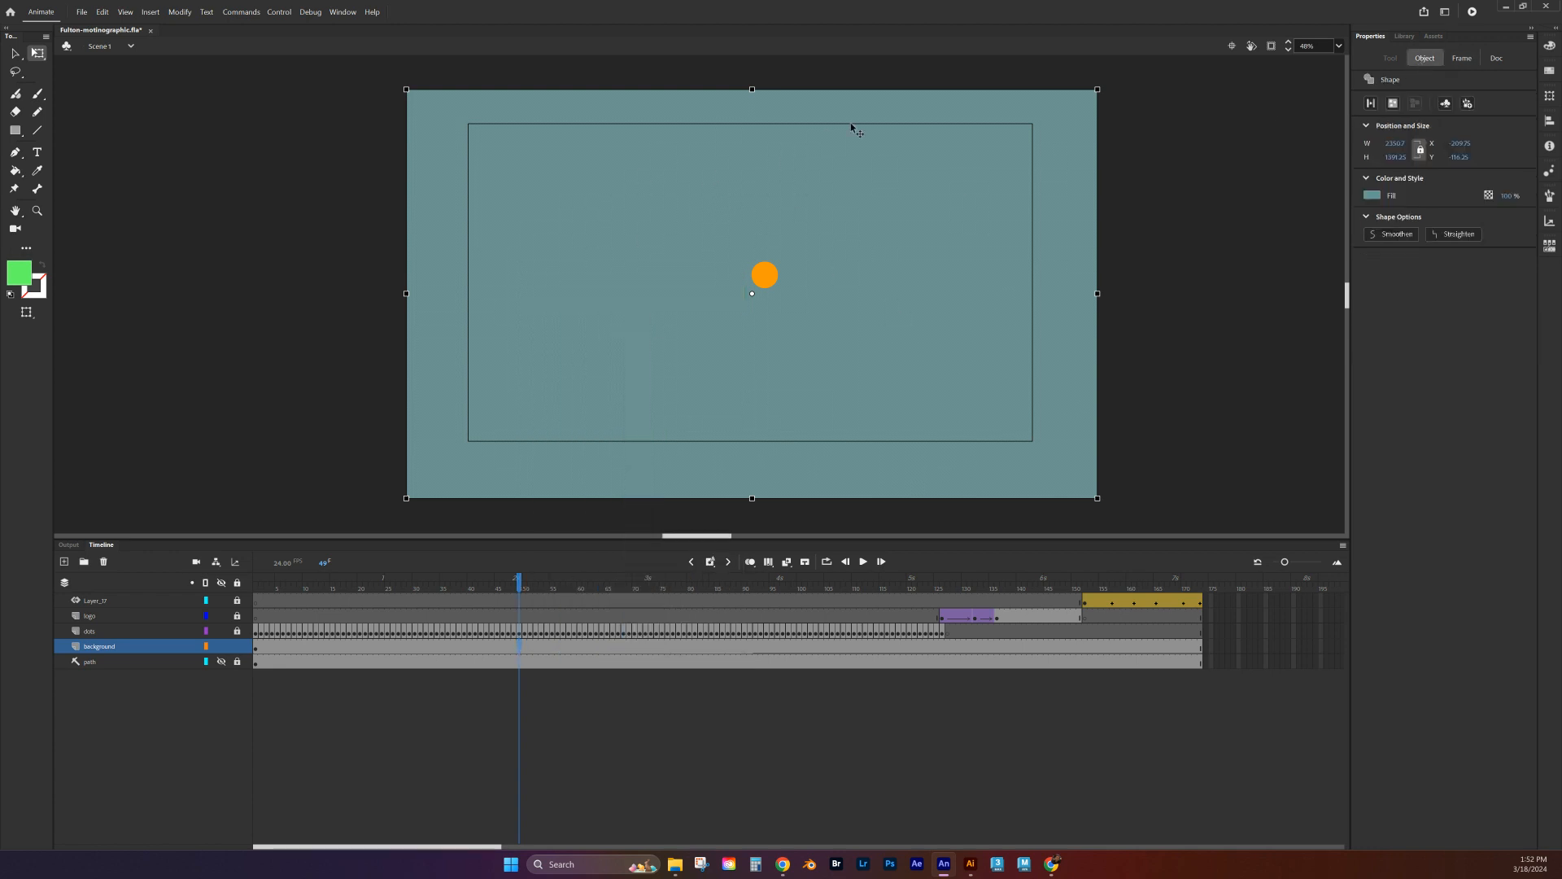
{"action": "left_click", "coordinate": [1373, 196]}
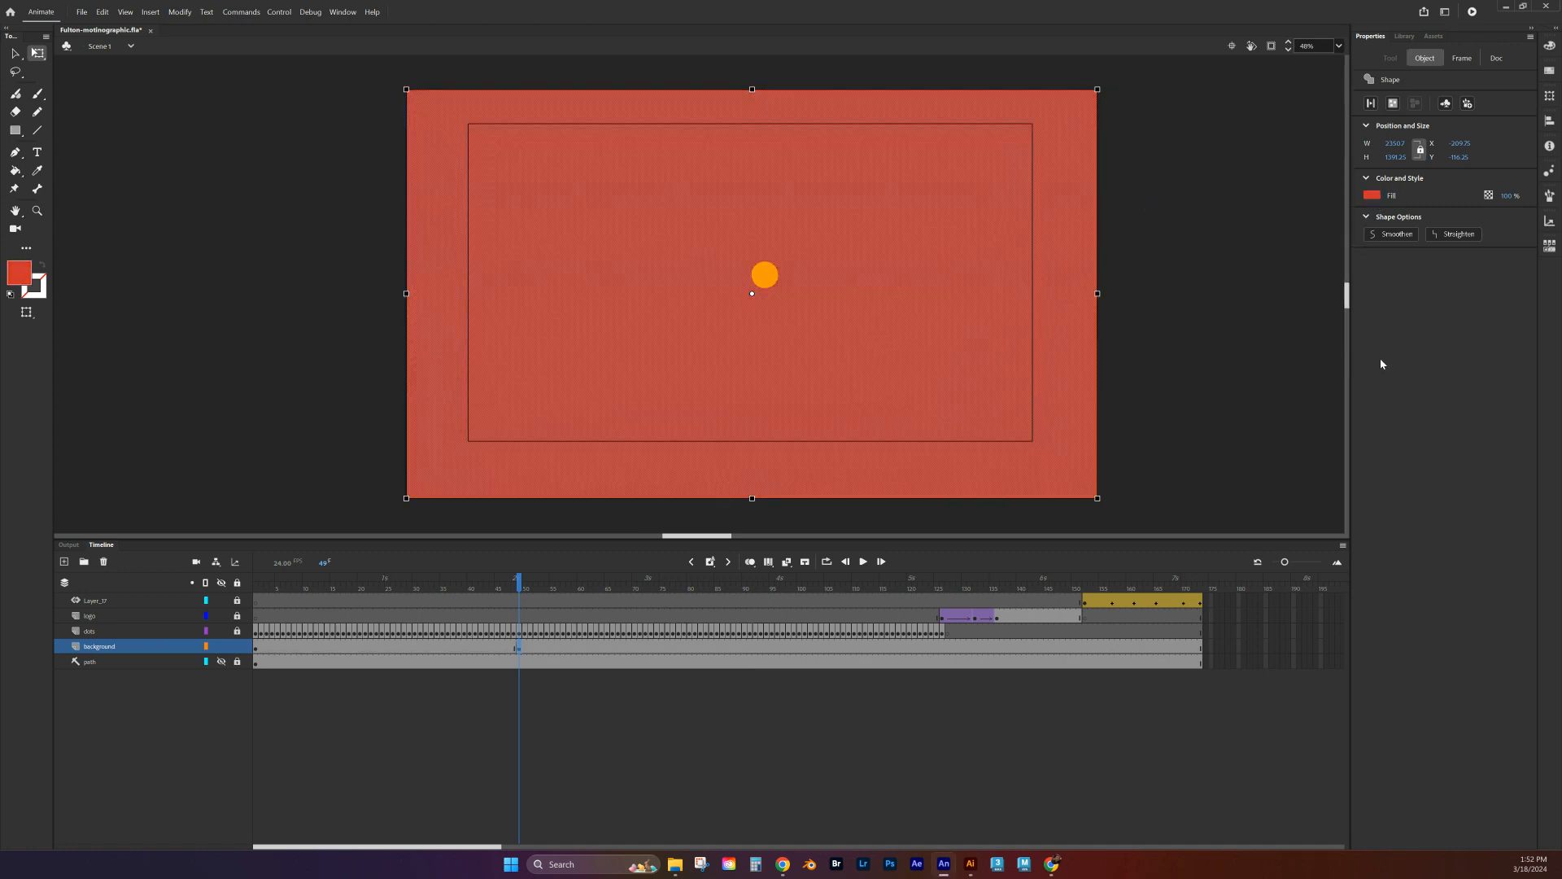
{"action": "left_click", "coordinate": [1272, 384]}
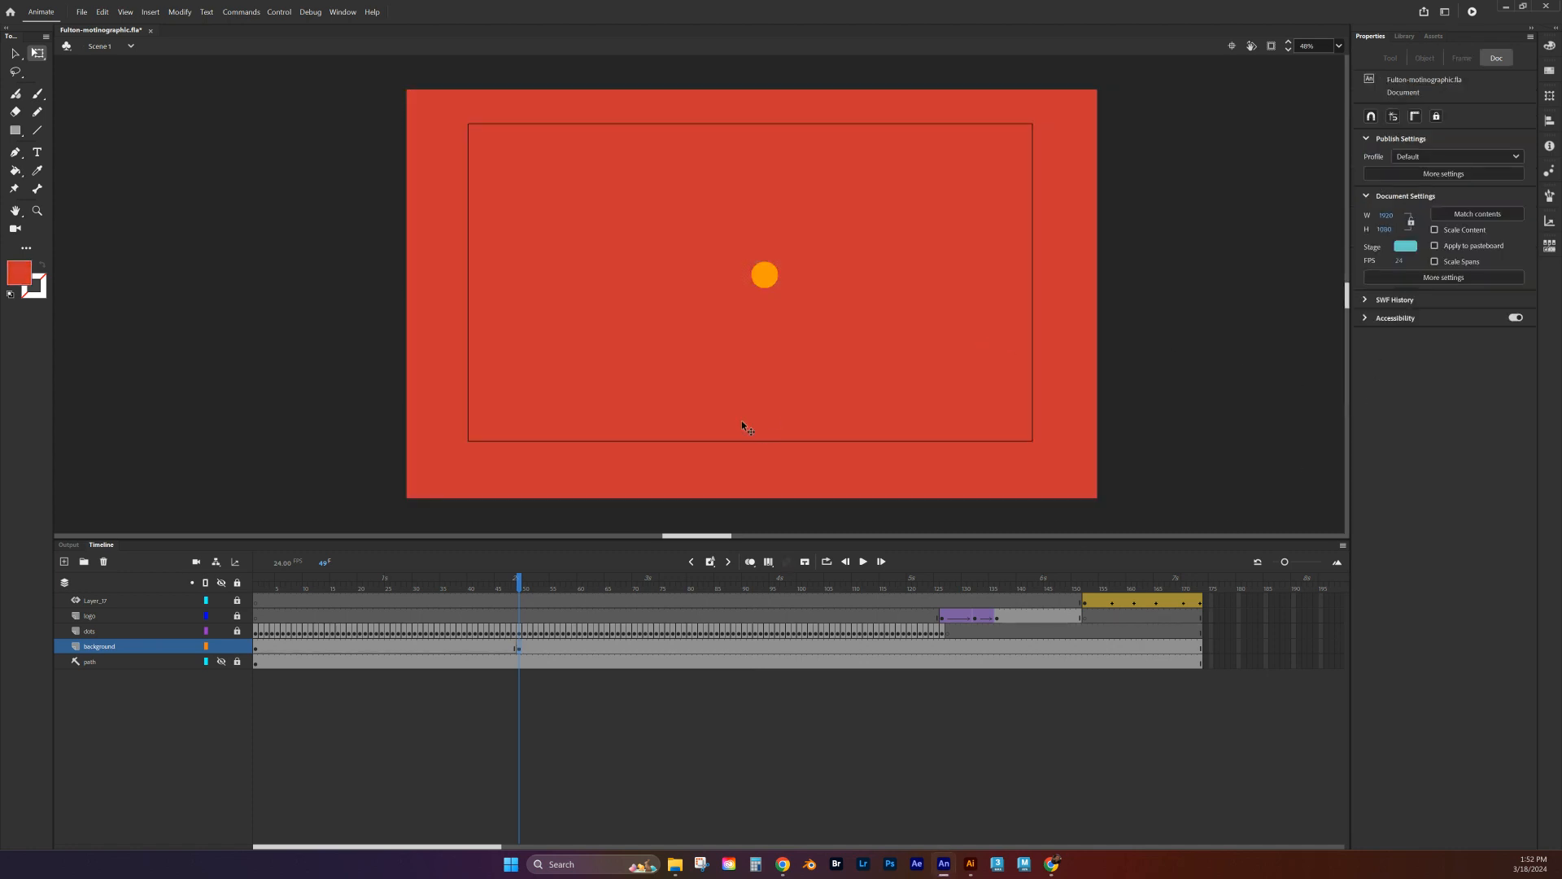
Step: Compare the background's frame 1 and frame 49 keyframes and create a shape tween between them
{"action": "left_click", "coordinate": [521, 650]}
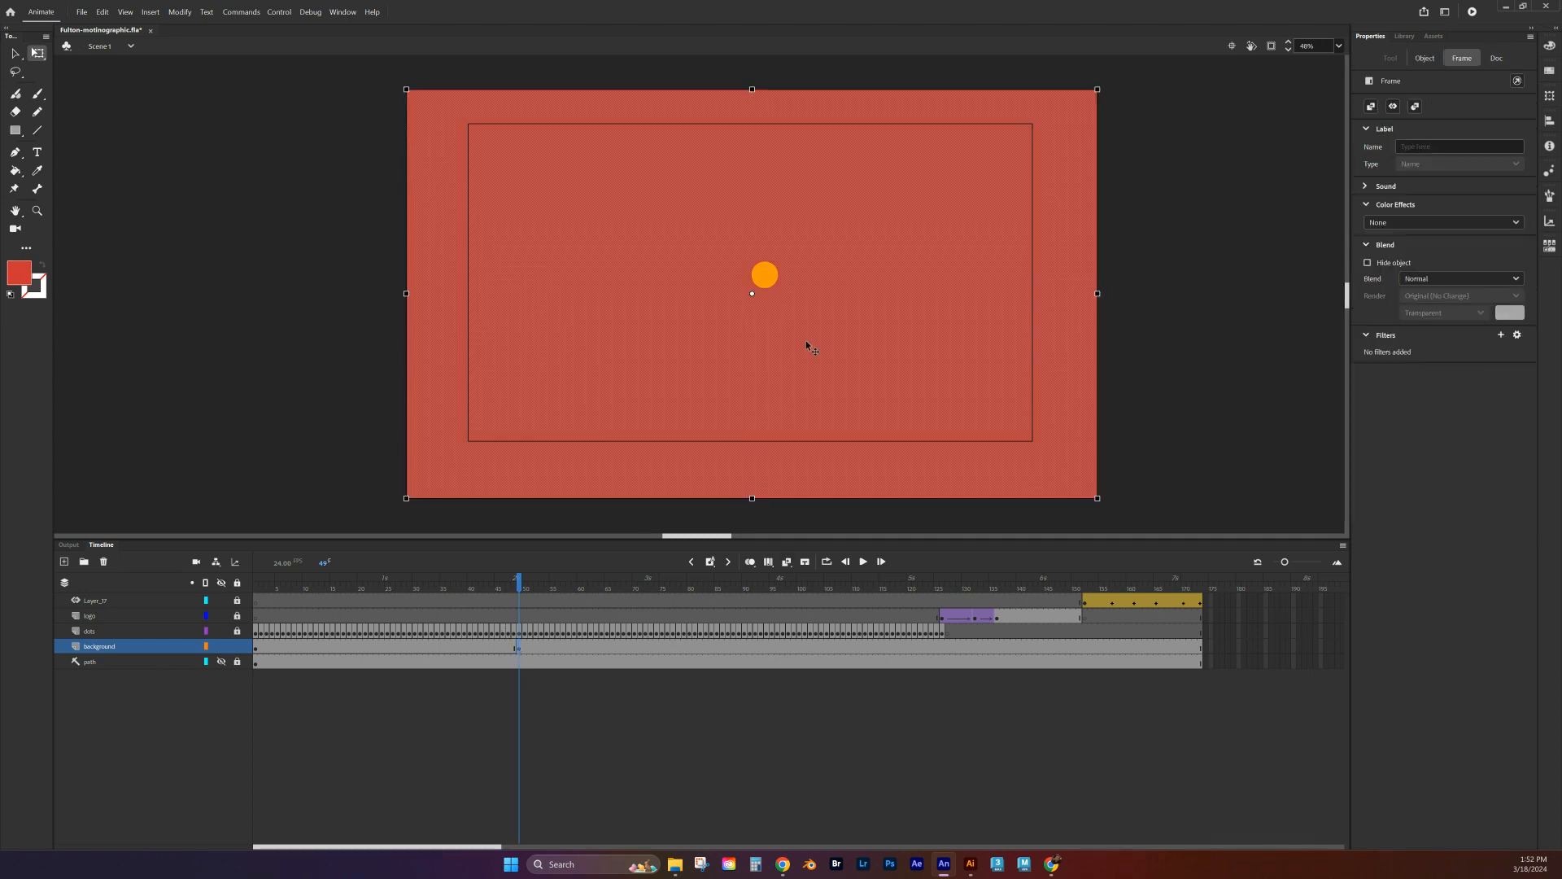
{"action": "left_click", "coordinate": [257, 652]}
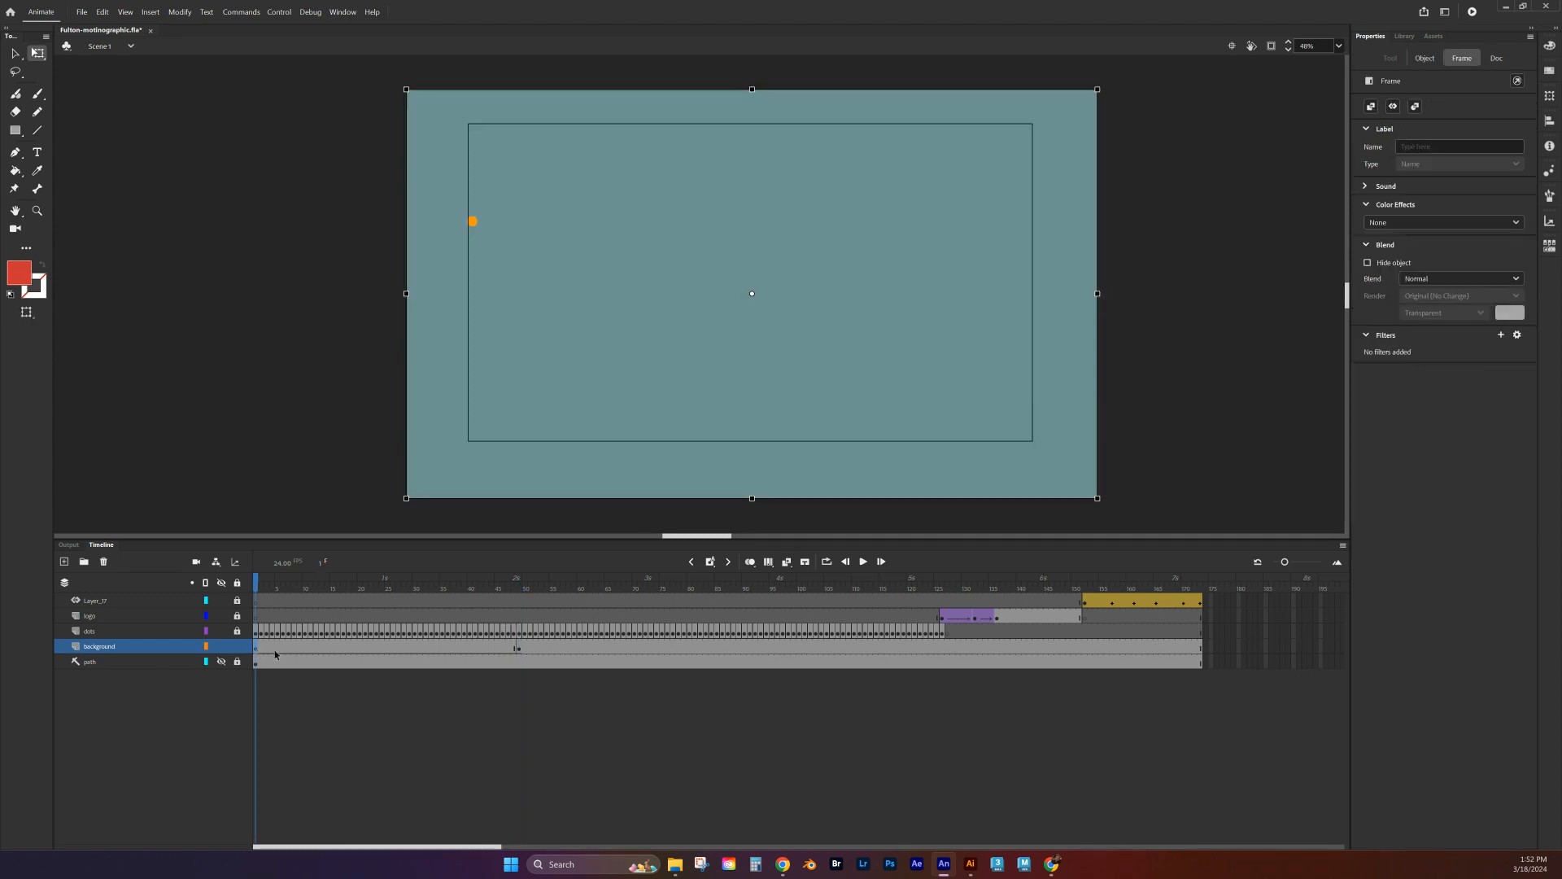
{"action": "left_click", "coordinate": [520, 648]}
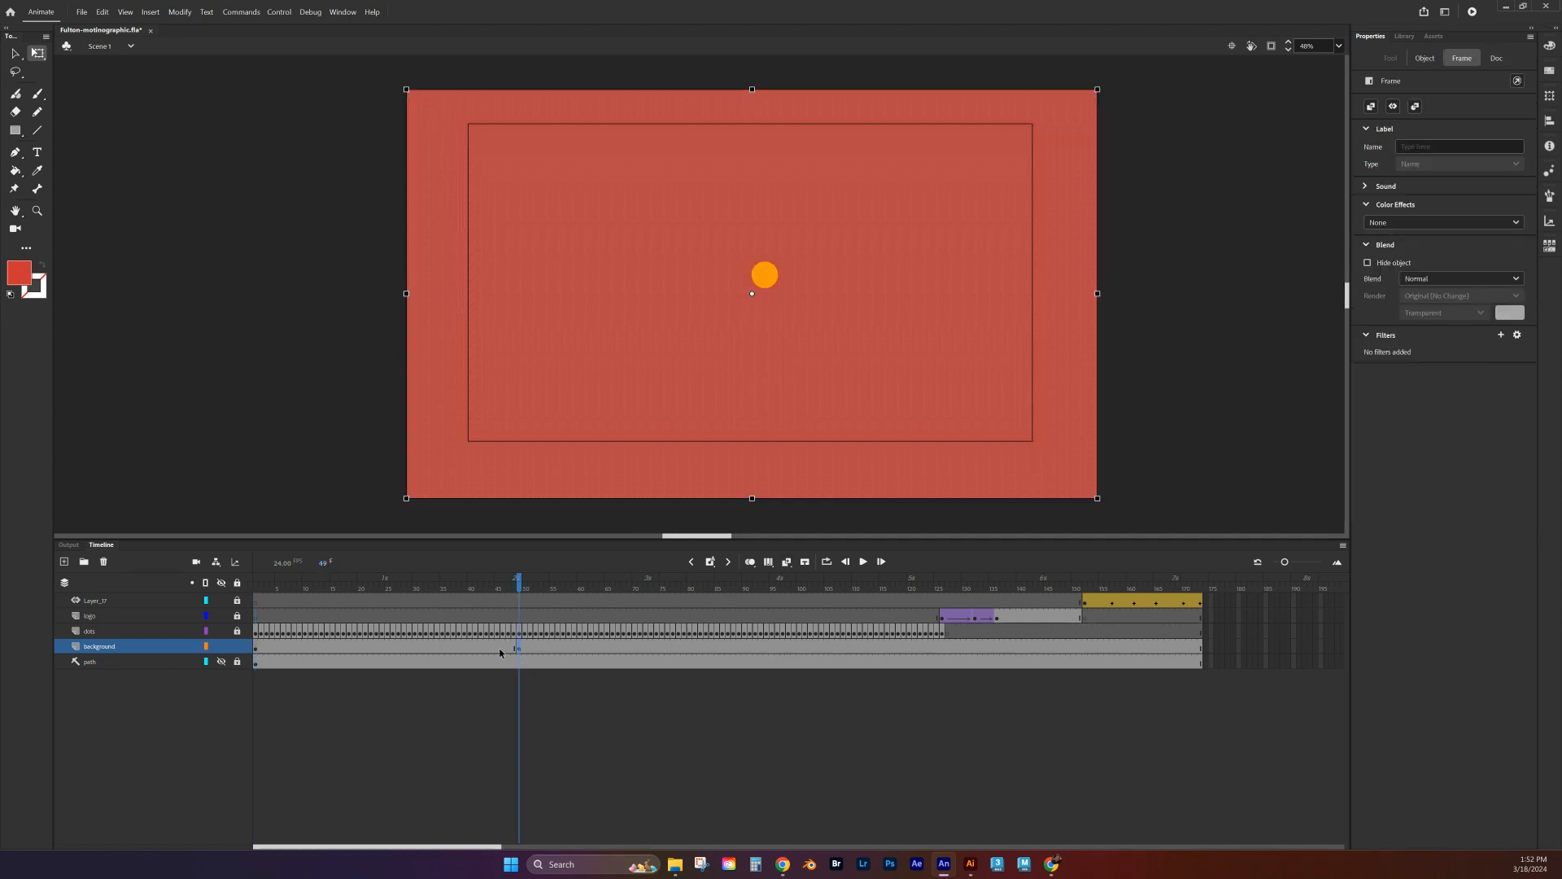
{"action": "right_click", "coordinate": [406, 649]}
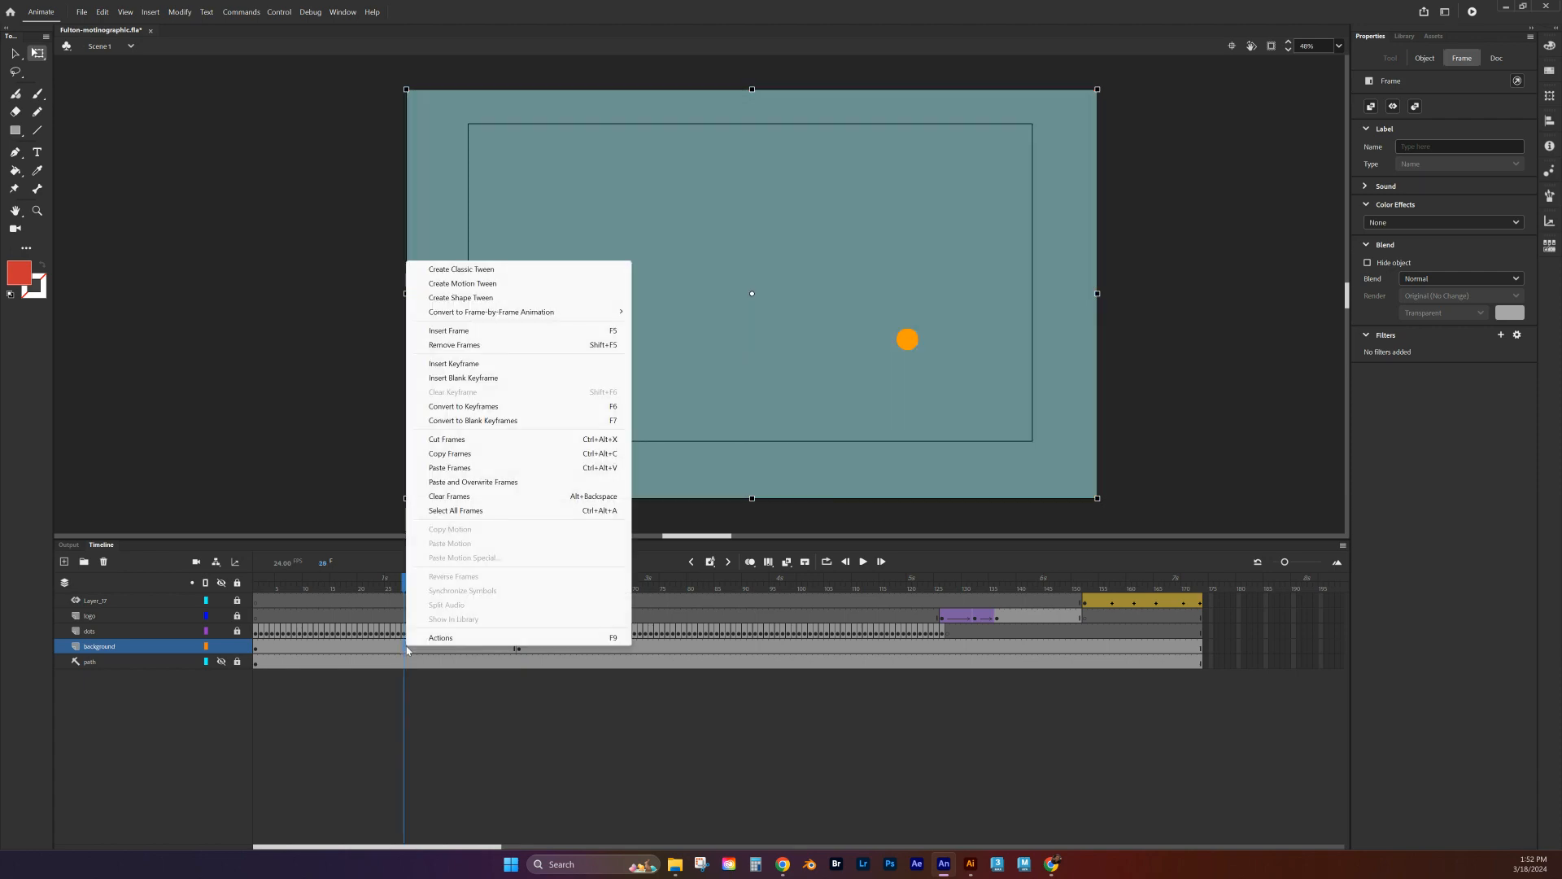
{"action": "left_click", "coordinate": [486, 298]}
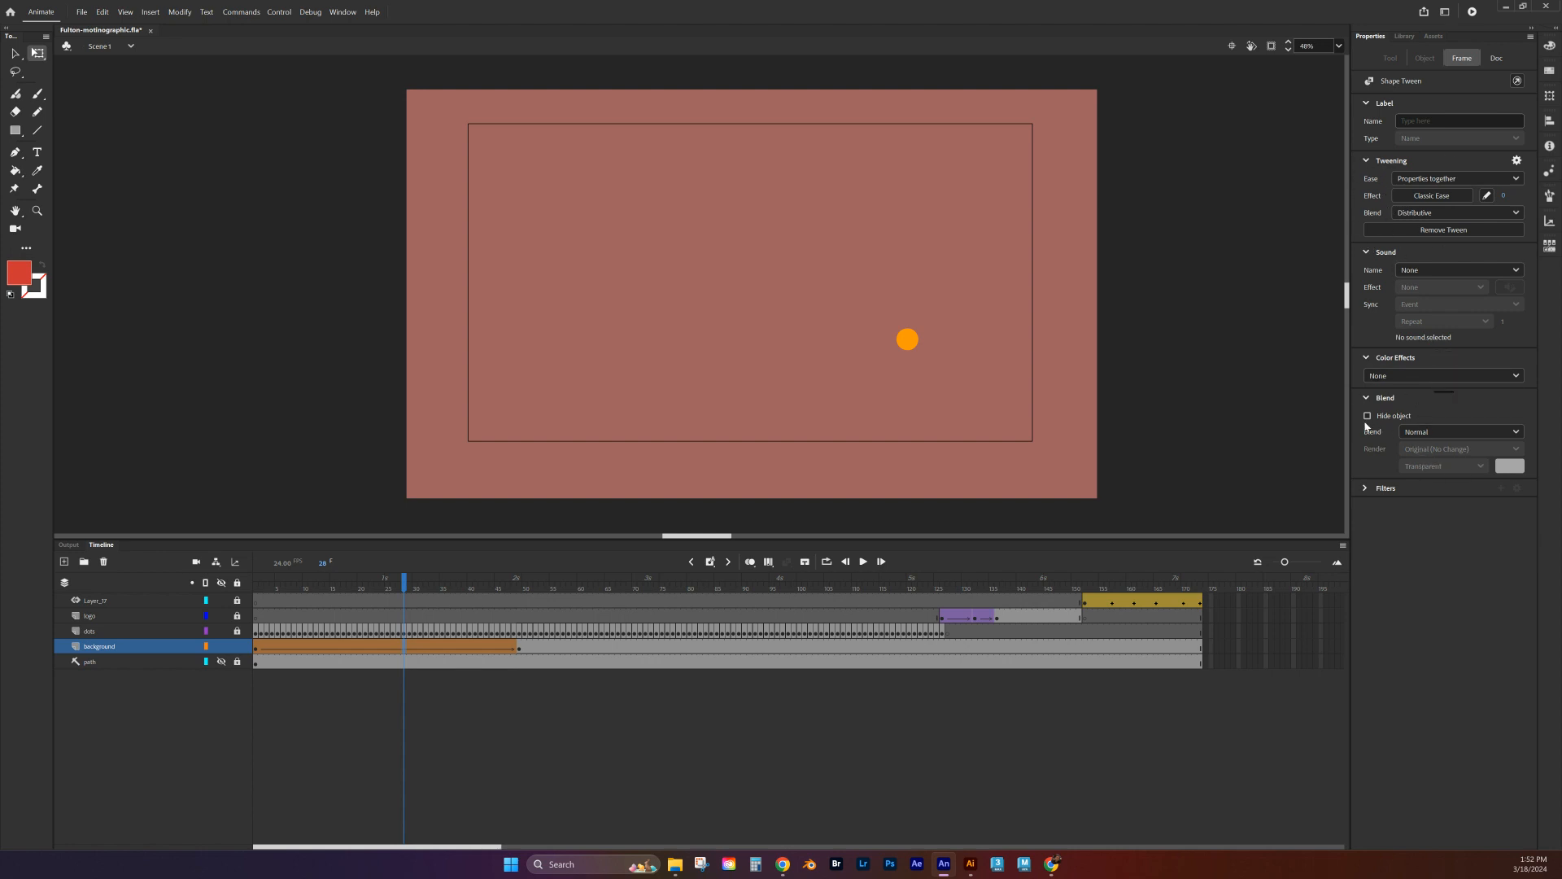
Step: Scrub through the background's shape tween up to frame 49 to preview the teal-to-red colour change
{"action": "left_click", "coordinate": [402, 603]}
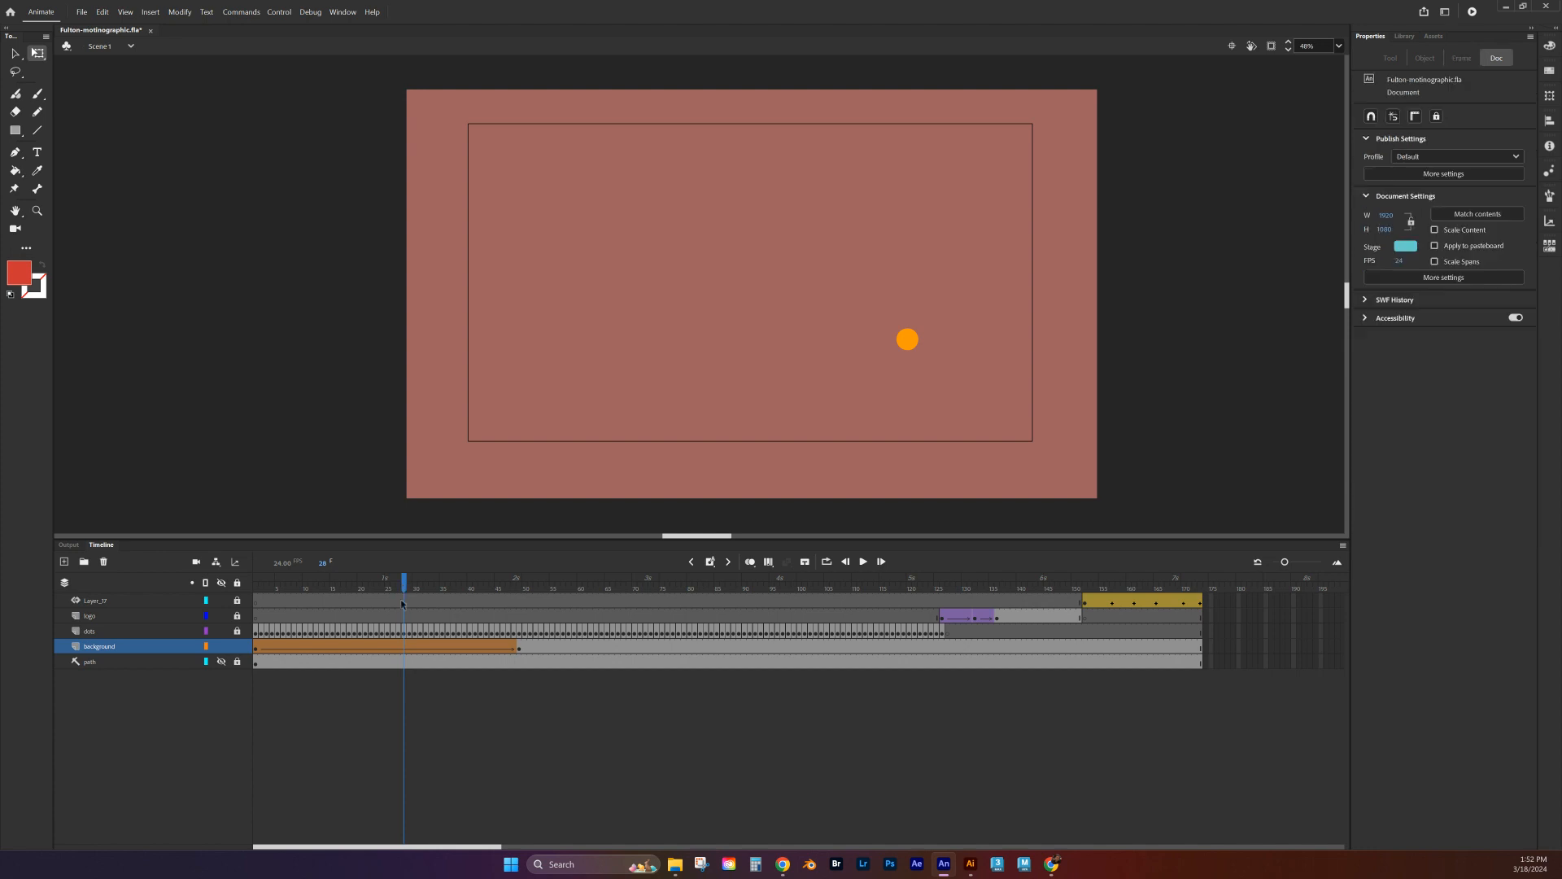
{"action": "left_click", "coordinate": [359, 646]}
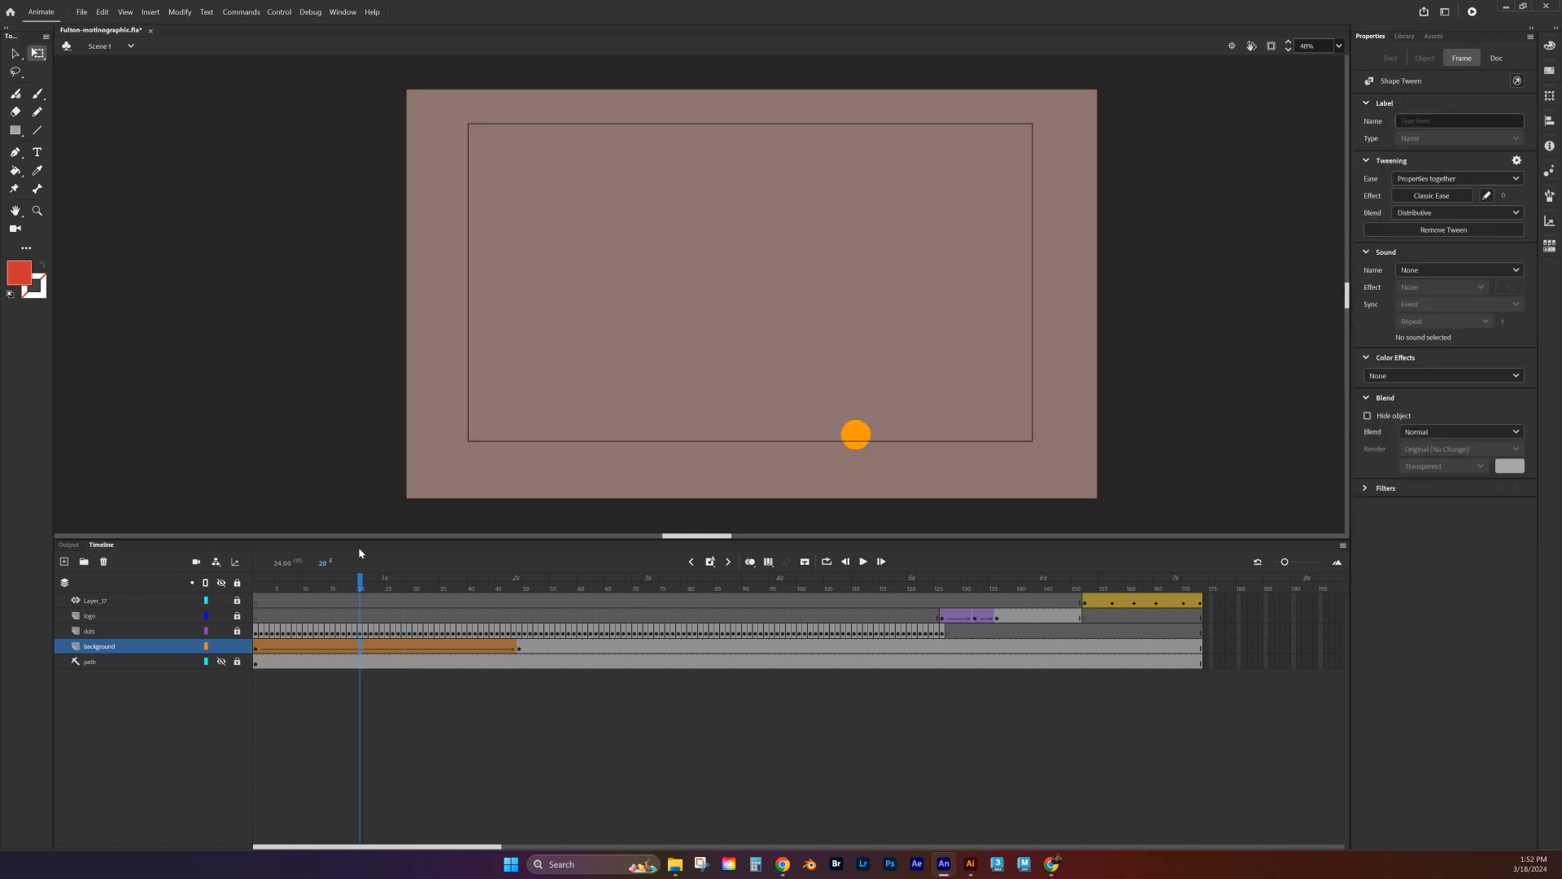
{"action": "left_click_drag", "start_coordinate": [366, 591], "coordinate": [517, 631]}
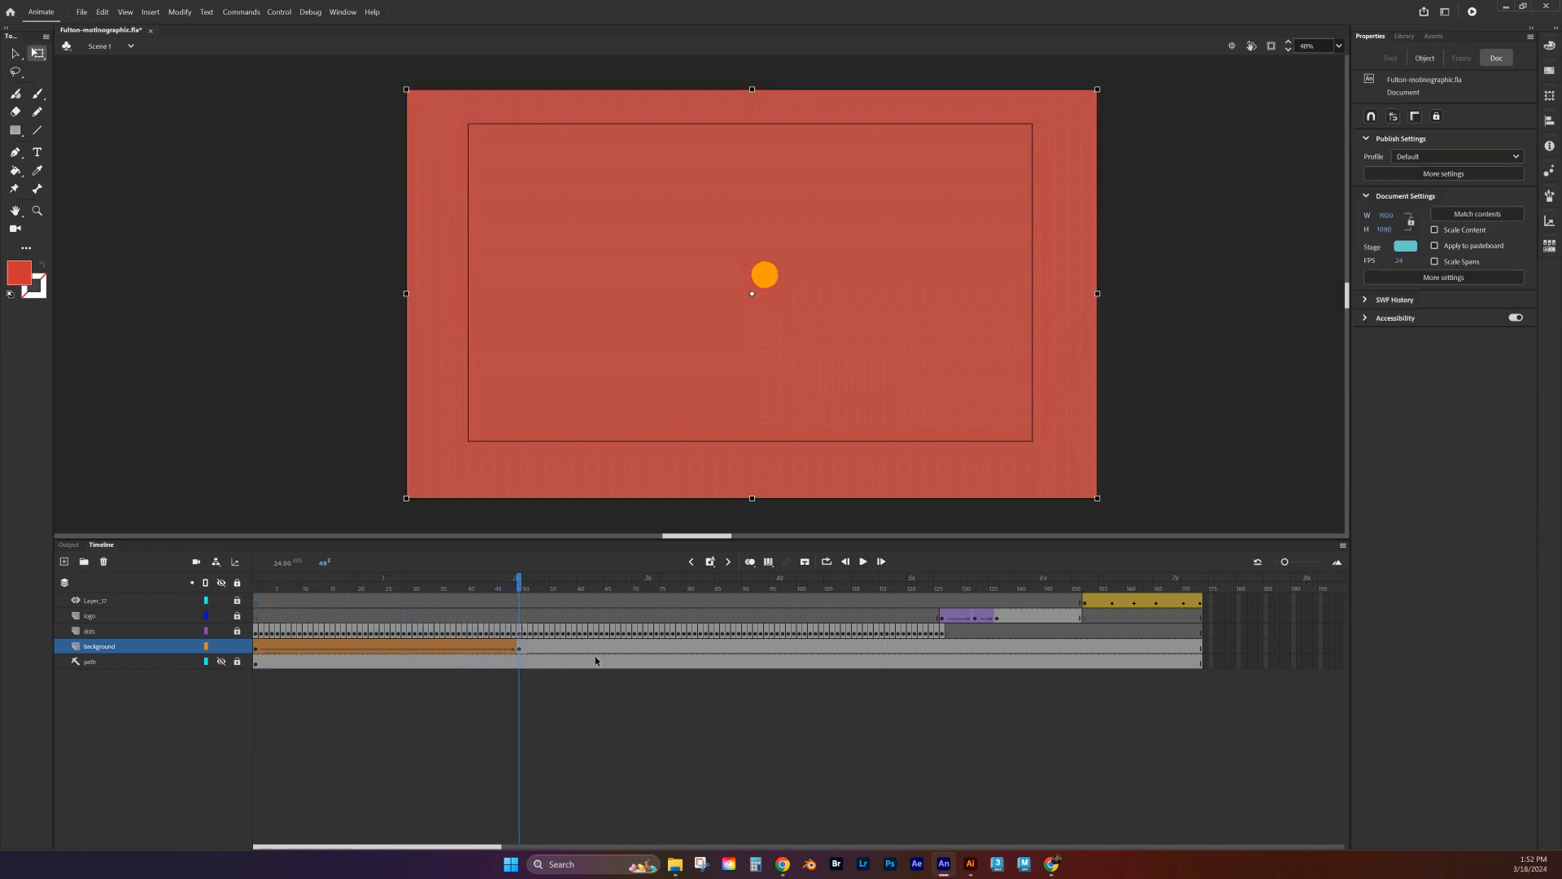
Step: Change the background shape's fill colour to light blue at frame 97 of the background layer
{"action": "left_click", "coordinate": [774, 659]}
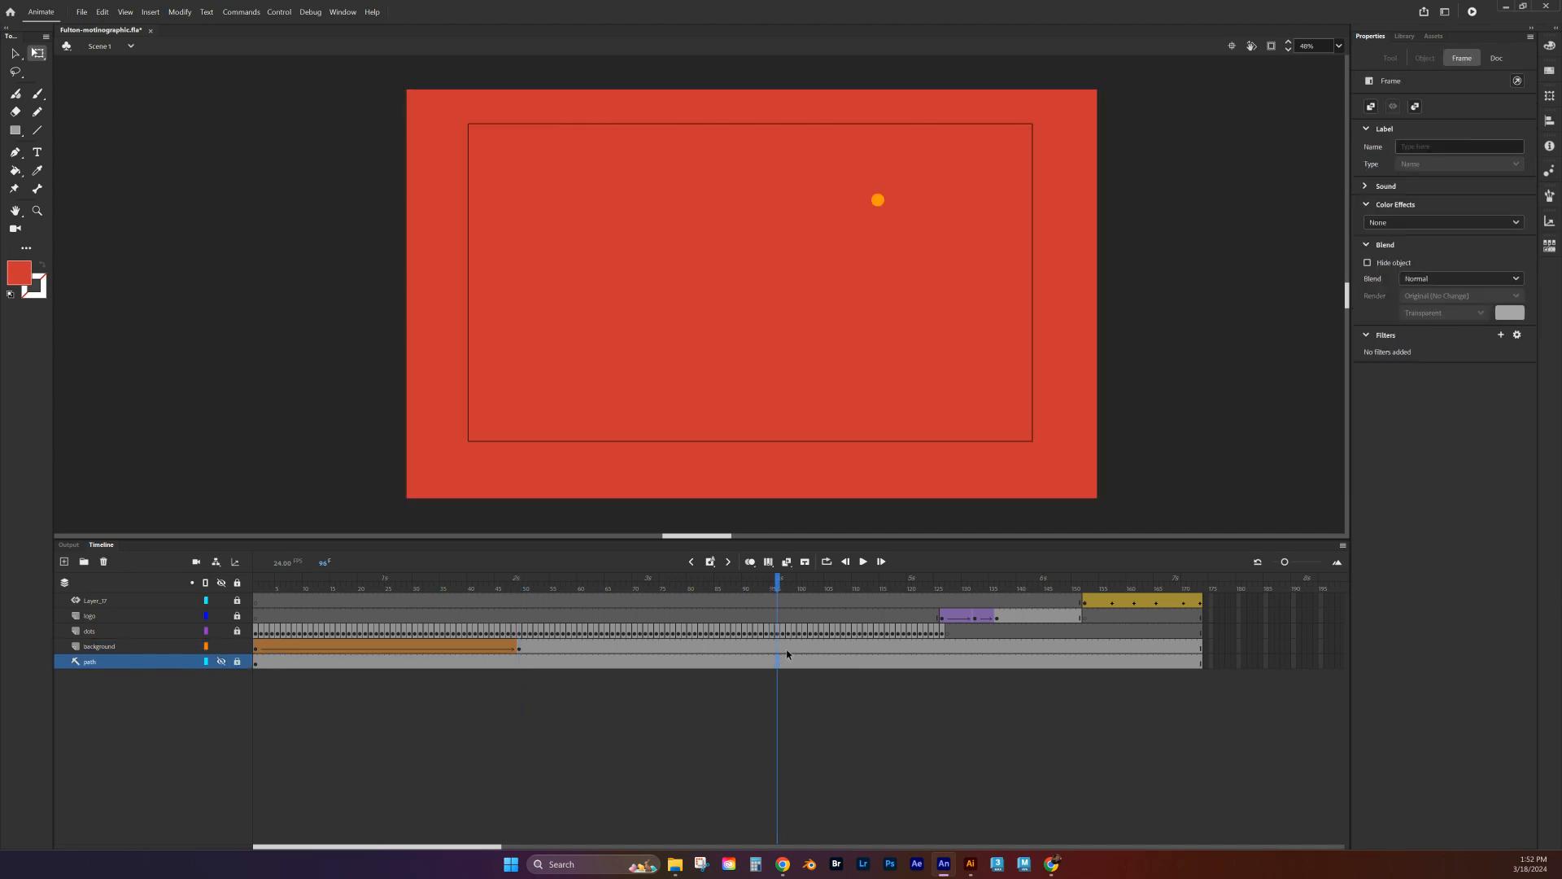
{"action": "right_click", "coordinate": [786, 651]}
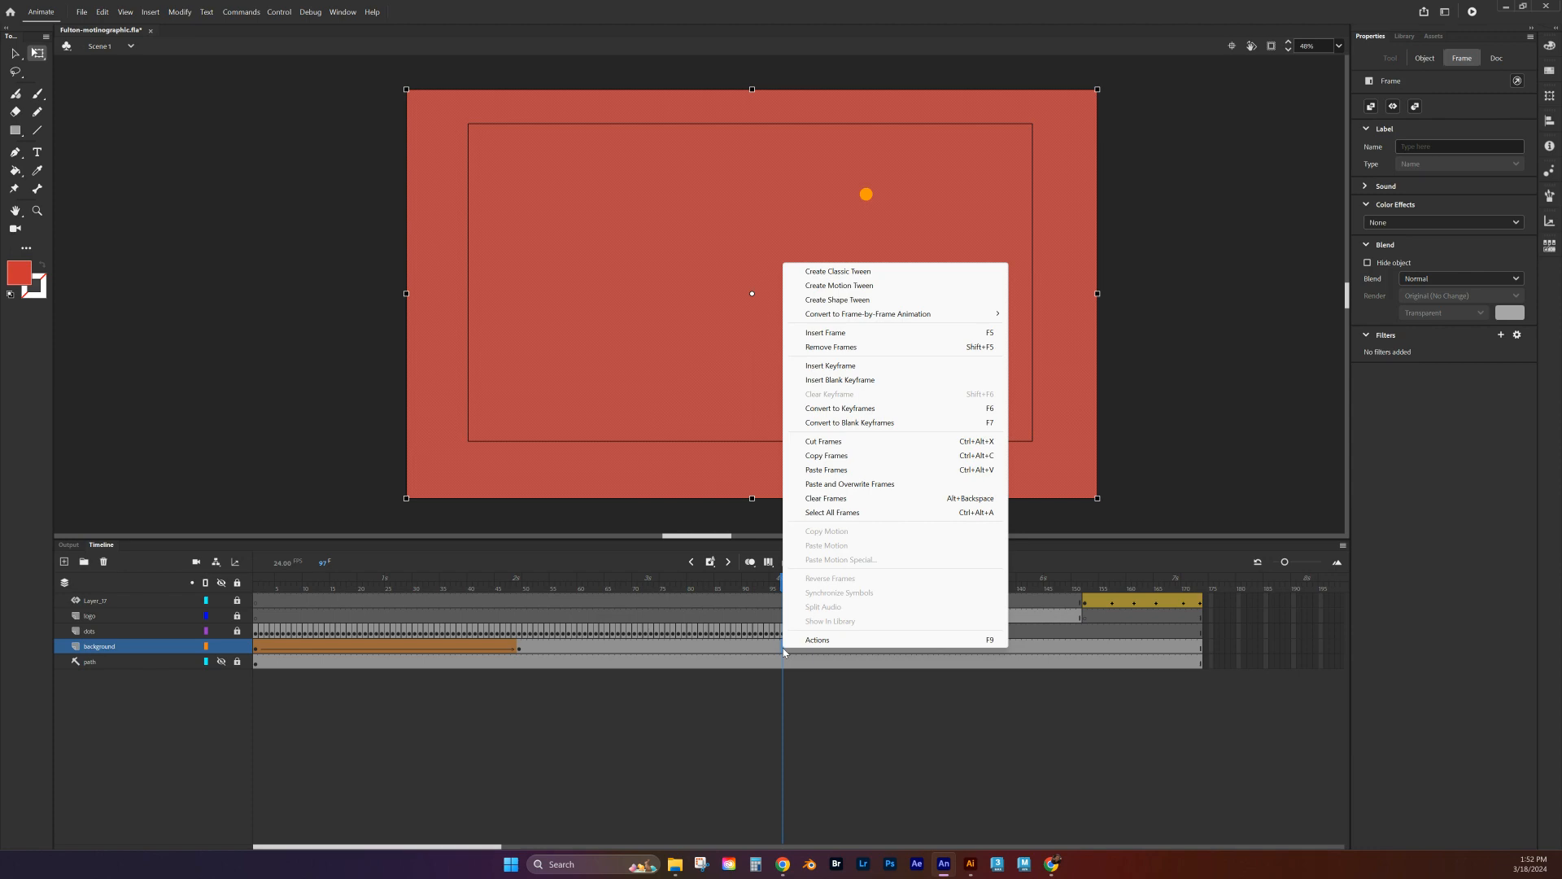
{"action": "key", "text": "Escape"}
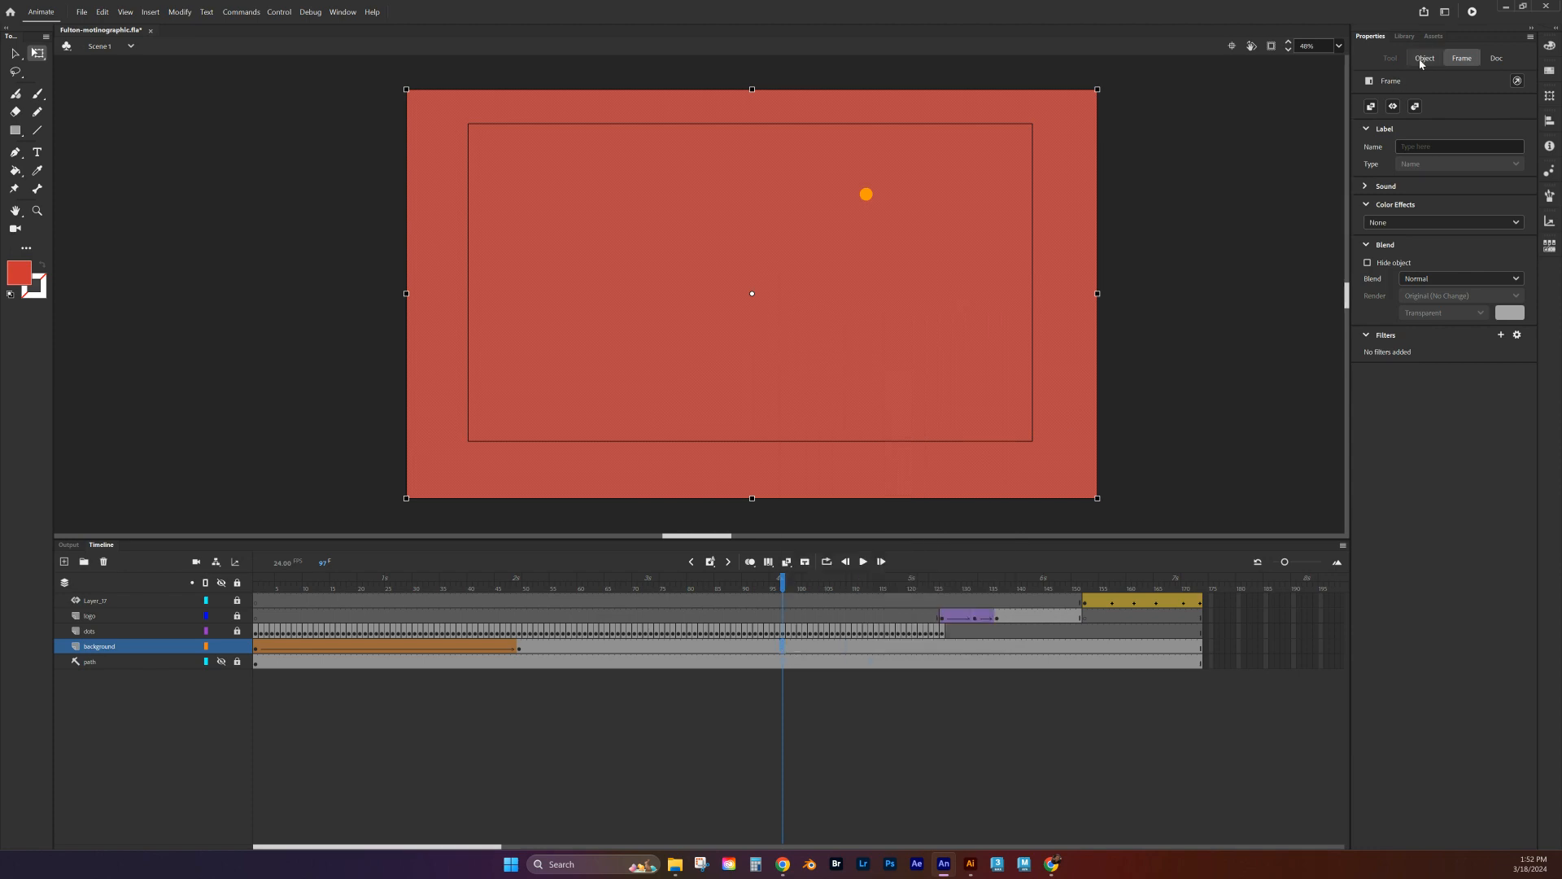
{"action": "left_click", "coordinate": [1423, 59]}
{"action": "left_click", "coordinate": [1373, 195]}
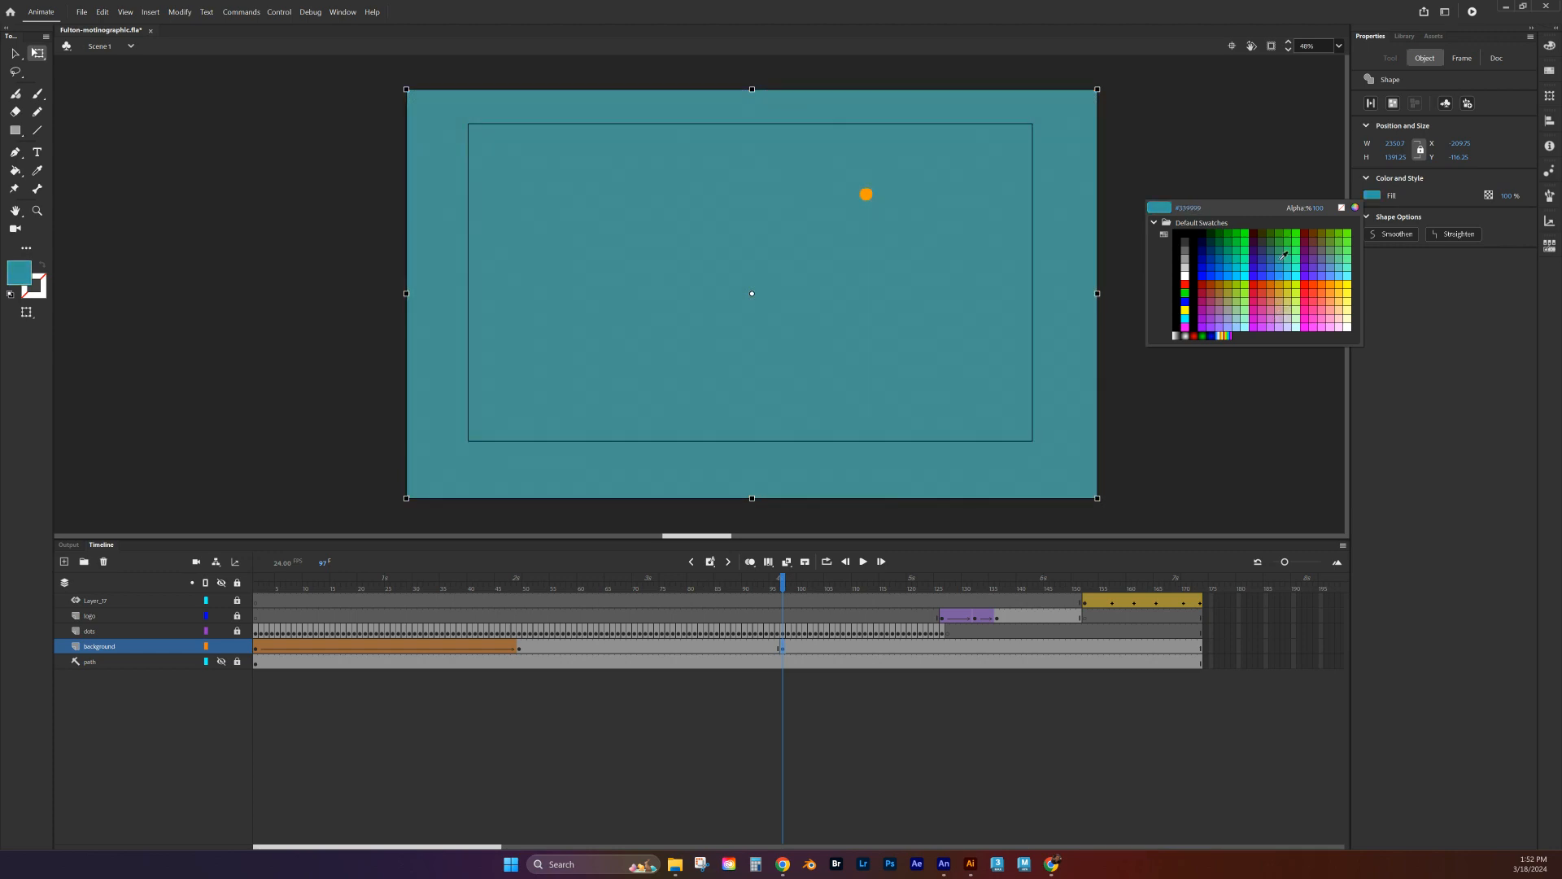
{"action": "left_click", "coordinate": [1335, 267]}
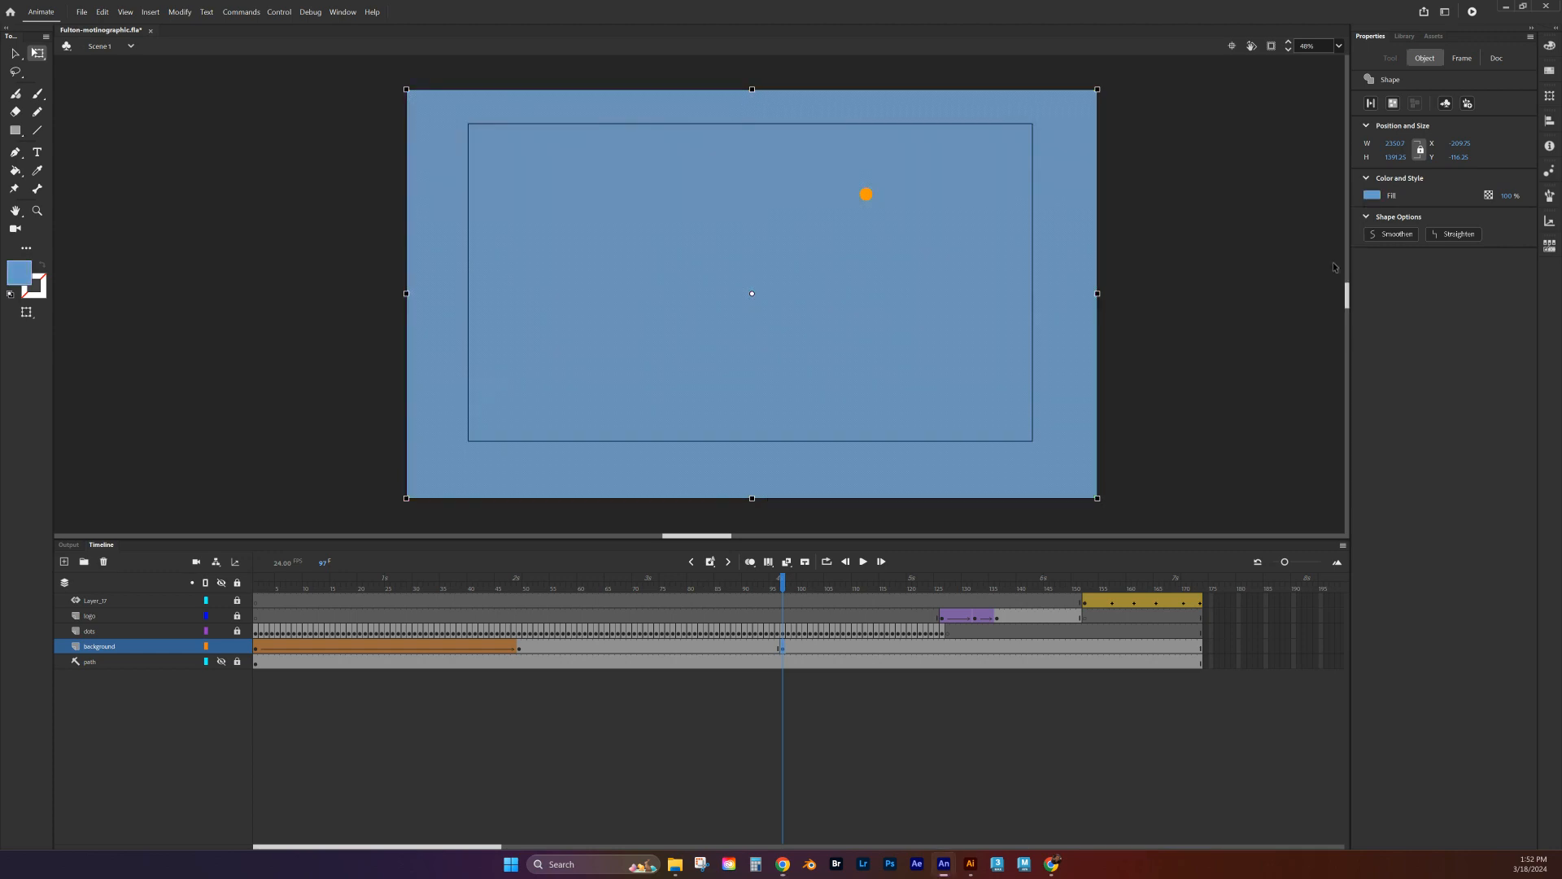
Step: Create a shape tween between the background's frame 49 and frame 97 keyframes and scrub through the red-to-blue change
{"action": "right_click", "coordinate": [740, 649]}
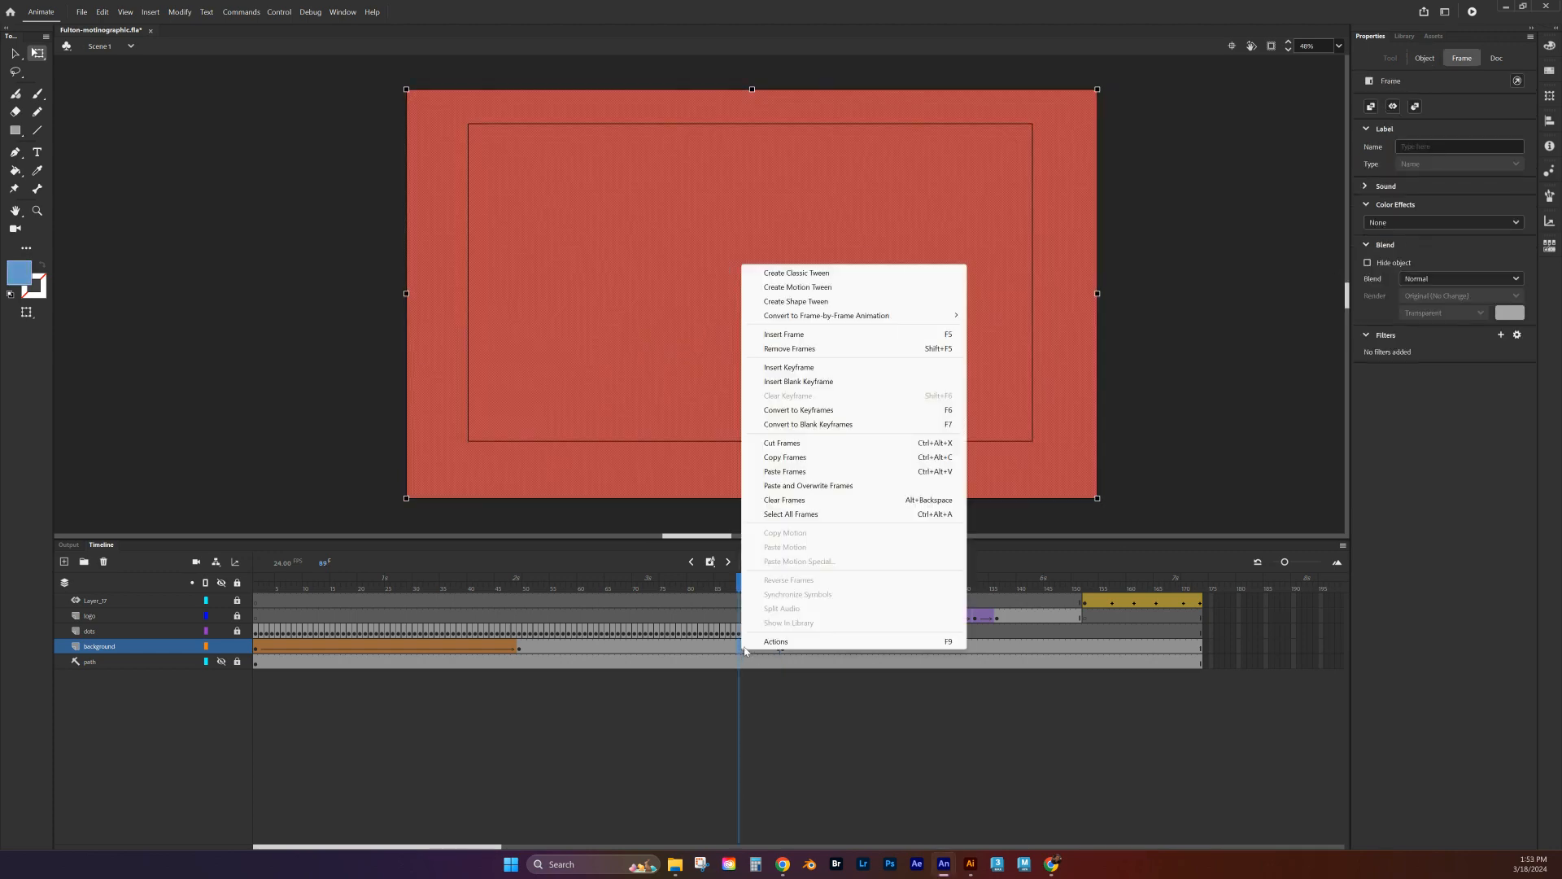
{"action": "left_click", "coordinate": [794, 302]}
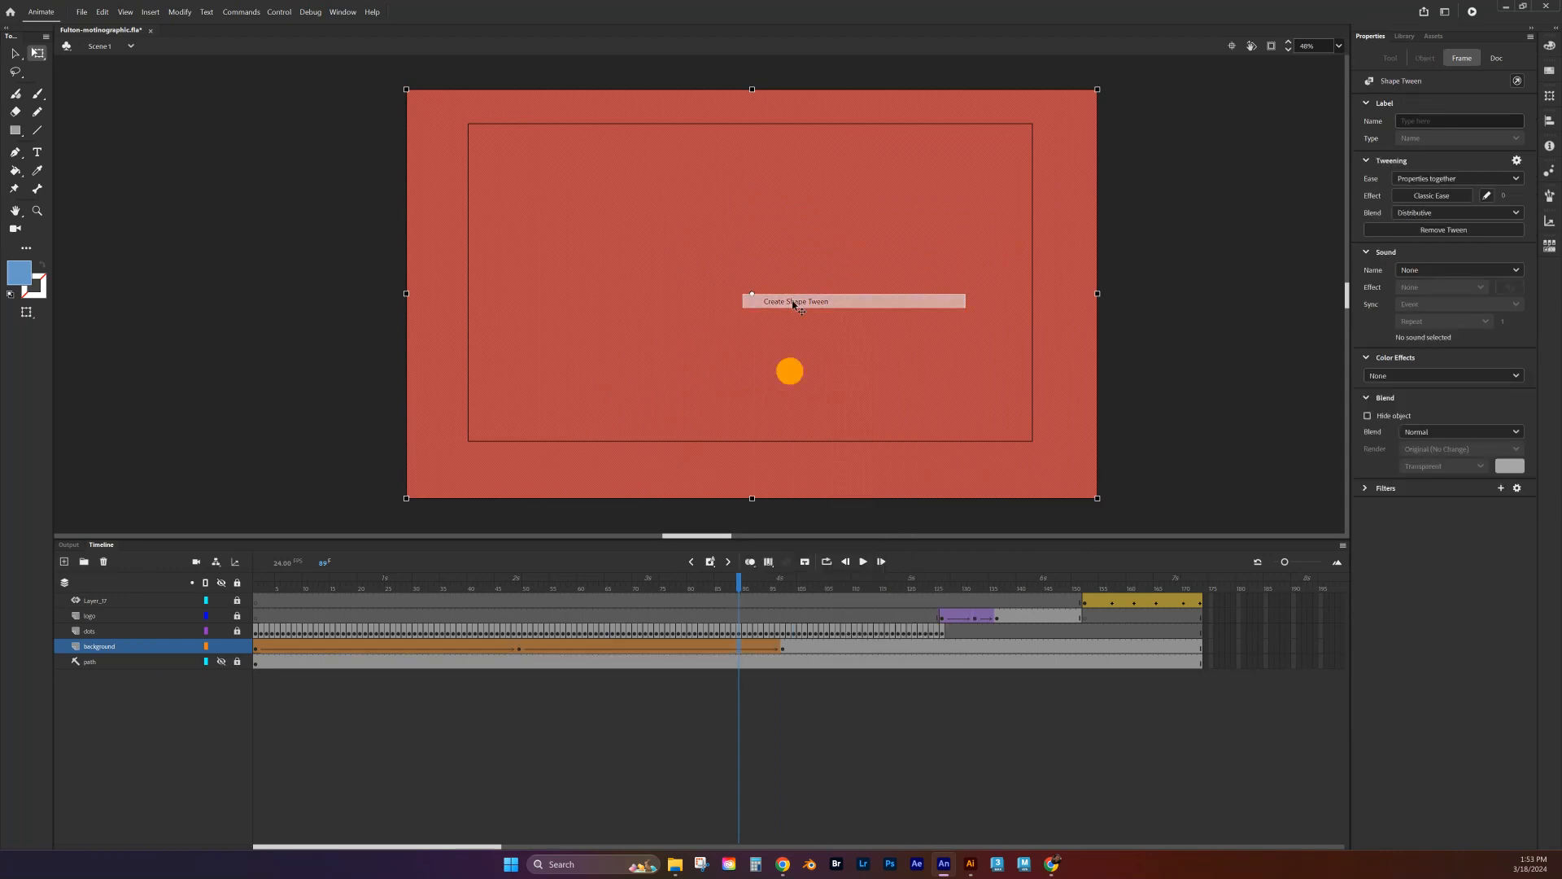
{"action": "left_click_drag", "start_coordinate": [743, 584], "coordinate": [694, 671]}
{"action": "left_click", "coordinate": [678, 648]}
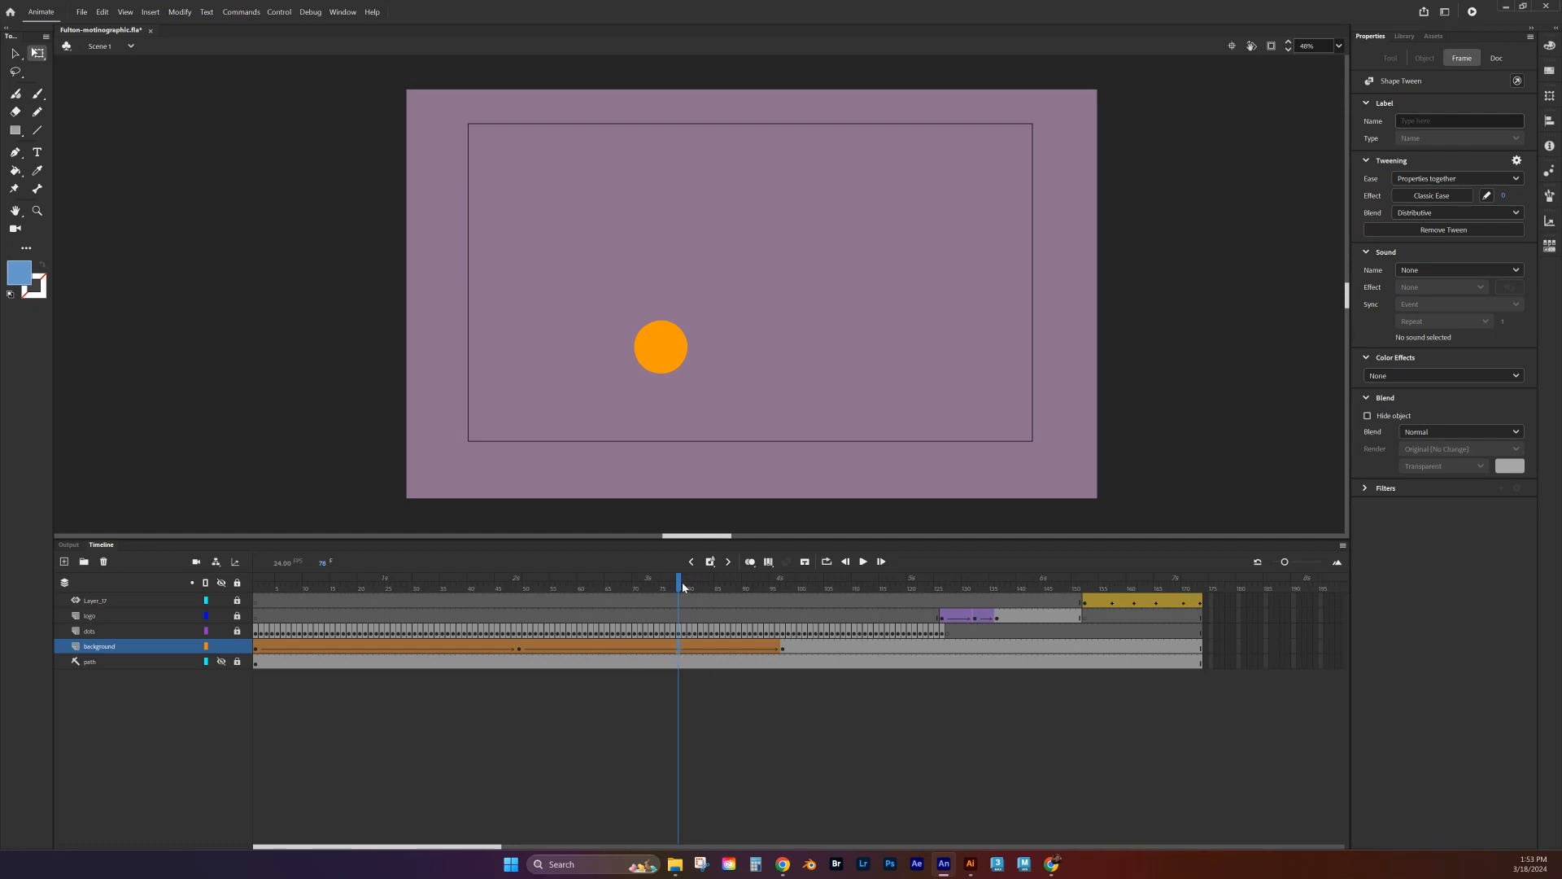
{"action": "mouse_move", "coordinate": [681, 587]}
{"action": "left_mouse_down"}
{"action": "mouse_move", "coordinate": [1161, 586]}
{"action": "mouse_move", "coordinate": [733, 587]}
{"action": "left_mouse_up"}
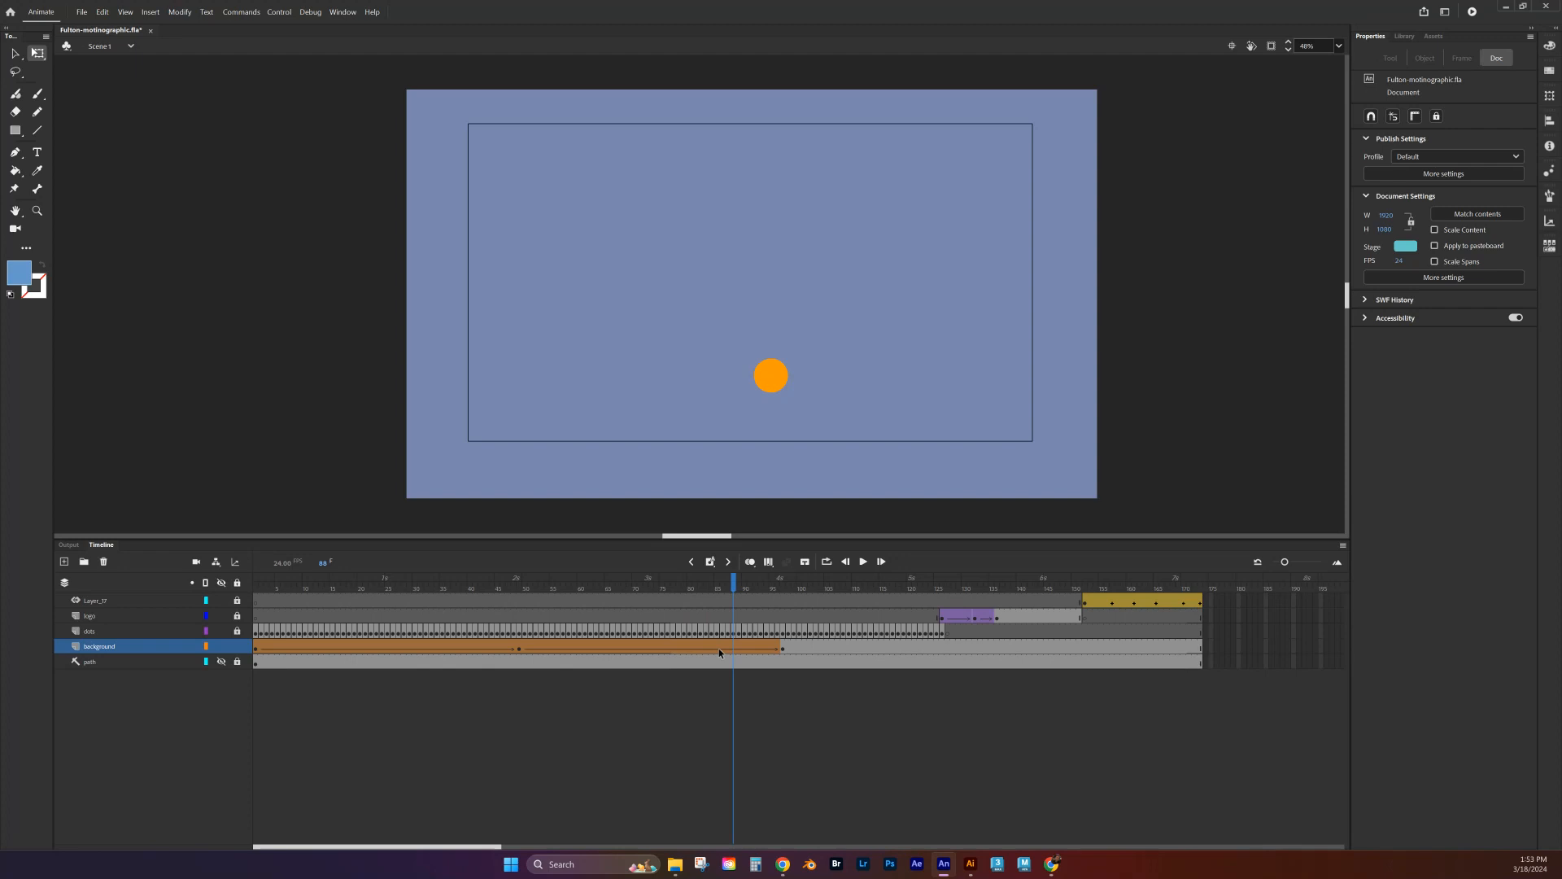